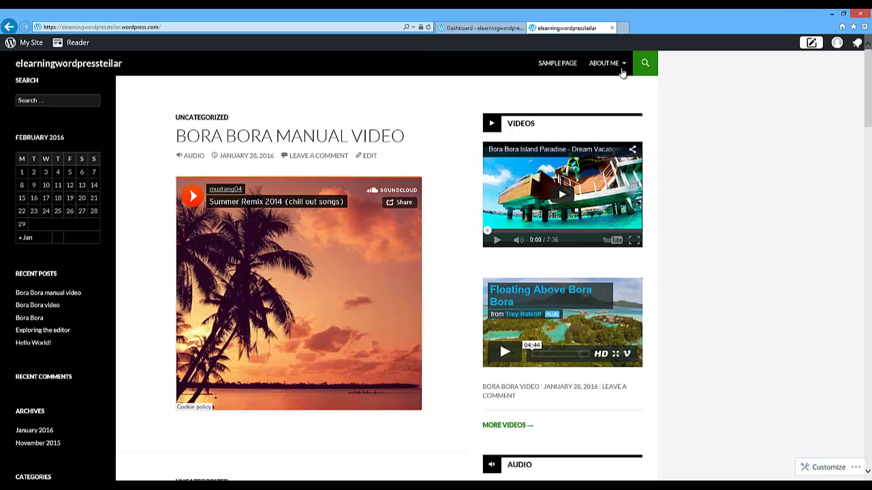
# Rename the site's existing navigation menu as Top Menu and save it.
pyautogui.moveTo(622, 73)
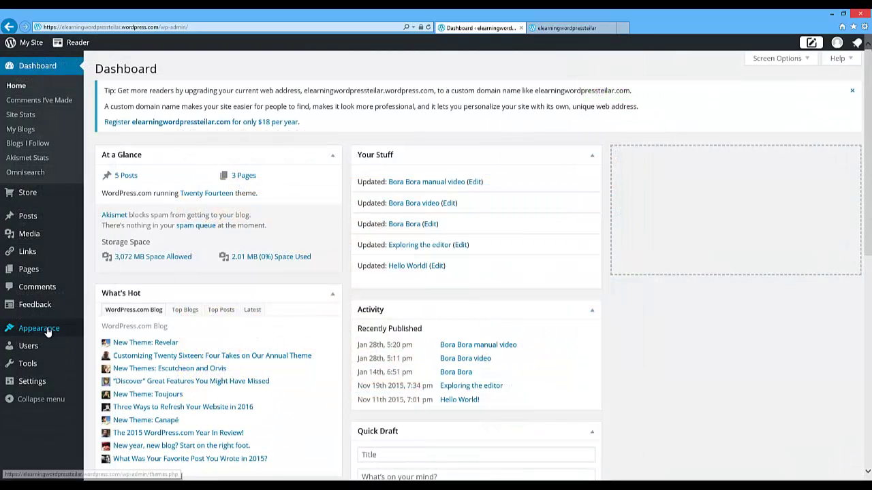
pyautogui.moveTo(41, 330)
pyautogui.click(105, 374)
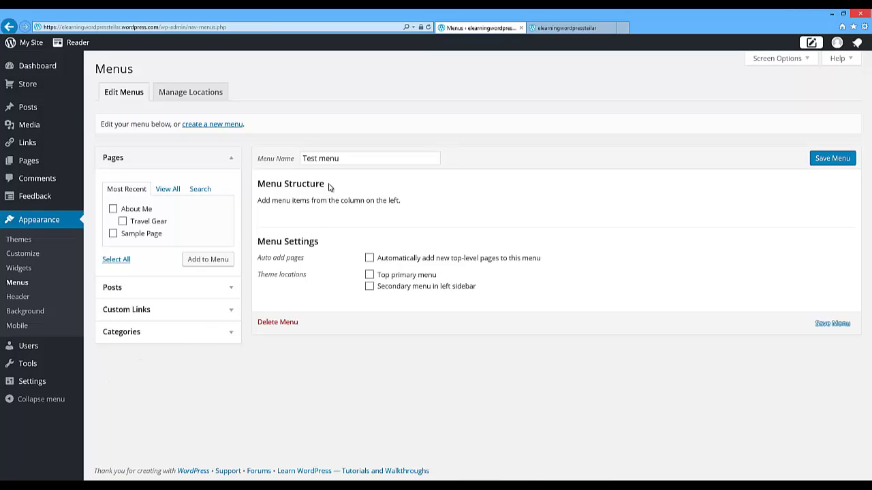
pyautogui.tripleClick(350, 160)
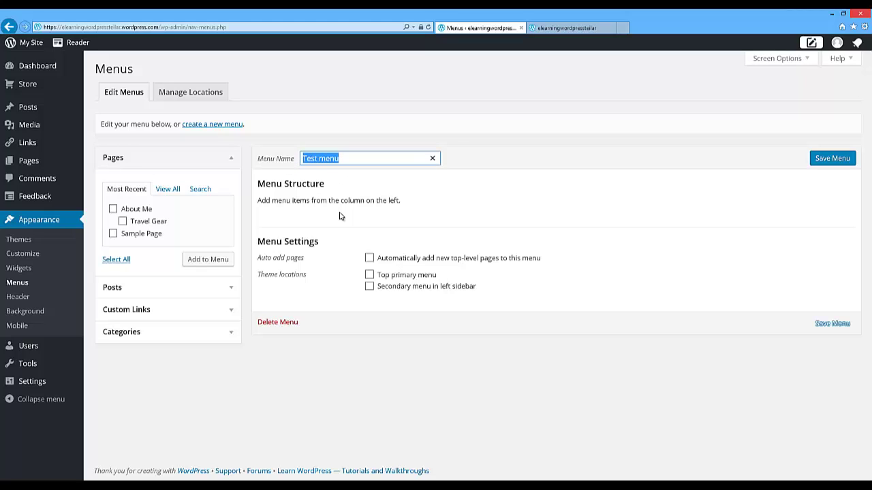
pyautogui.write('T')
pyautogui.click(437, 182)
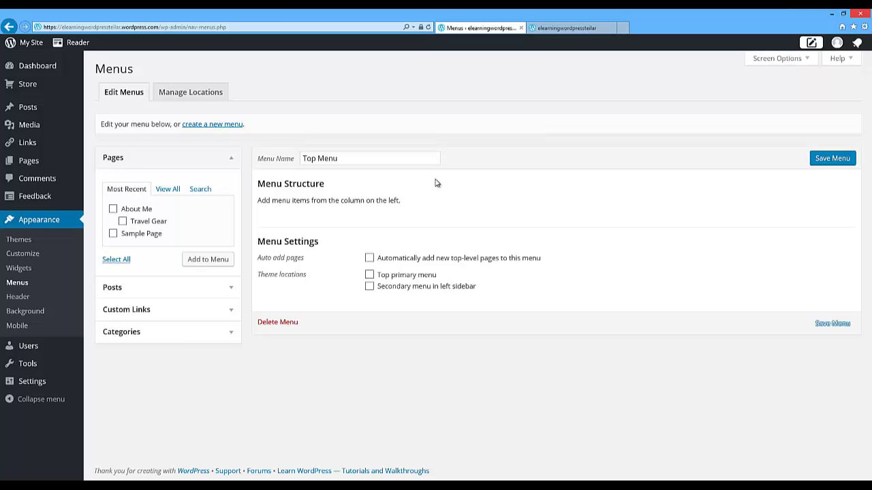
pyautogui.click(817, 160)
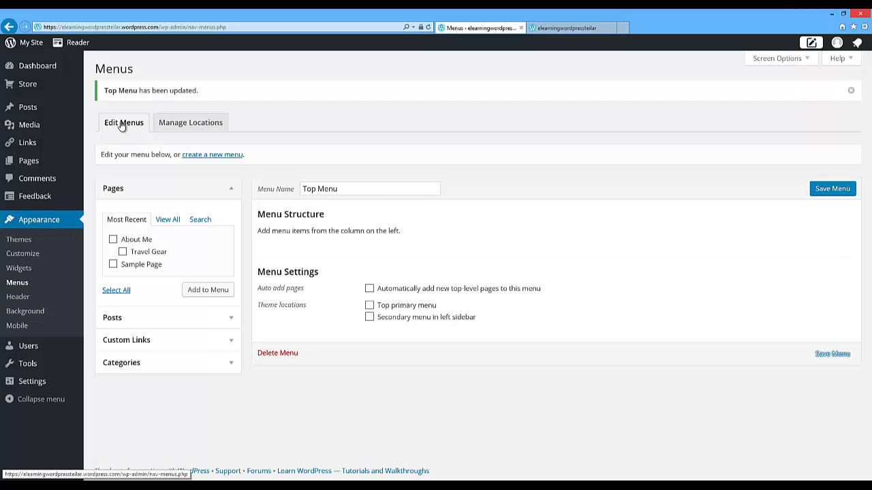
# Assign Top Menu to the Top primary menu theme location and save the change.
pyautogui.click(186, 125)
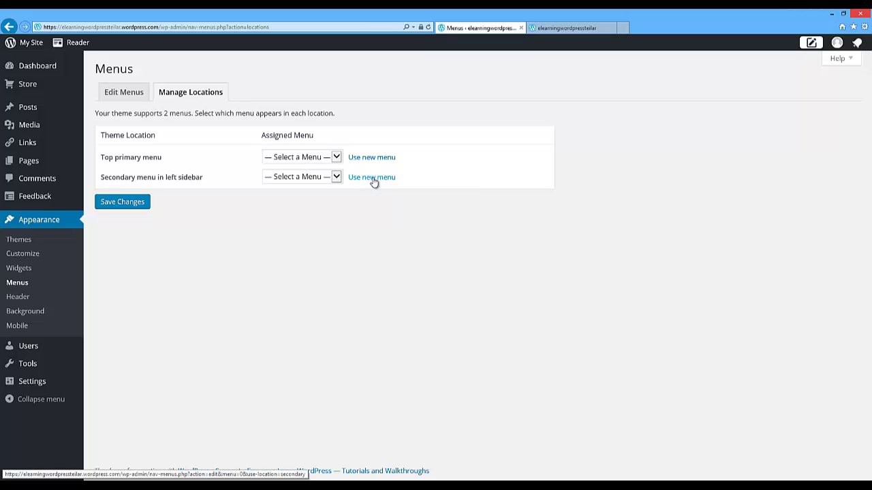
pyautogui.click(337, 157)
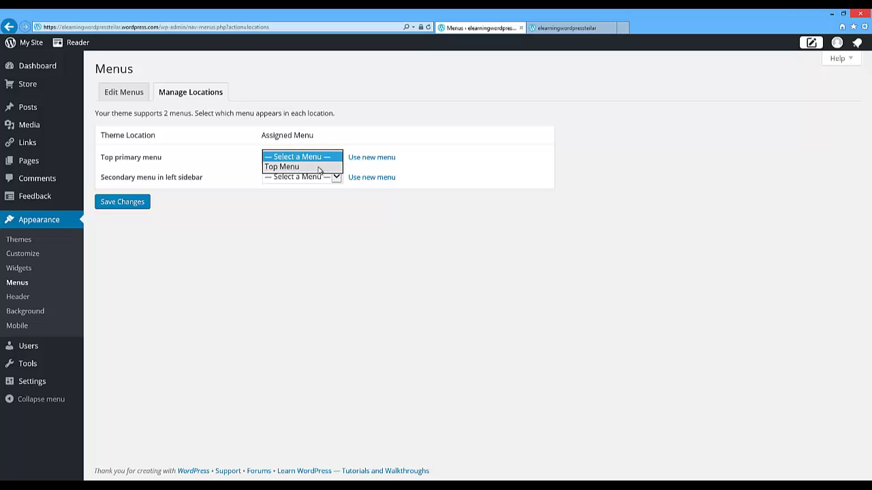
pyautogui.click(318, 167)
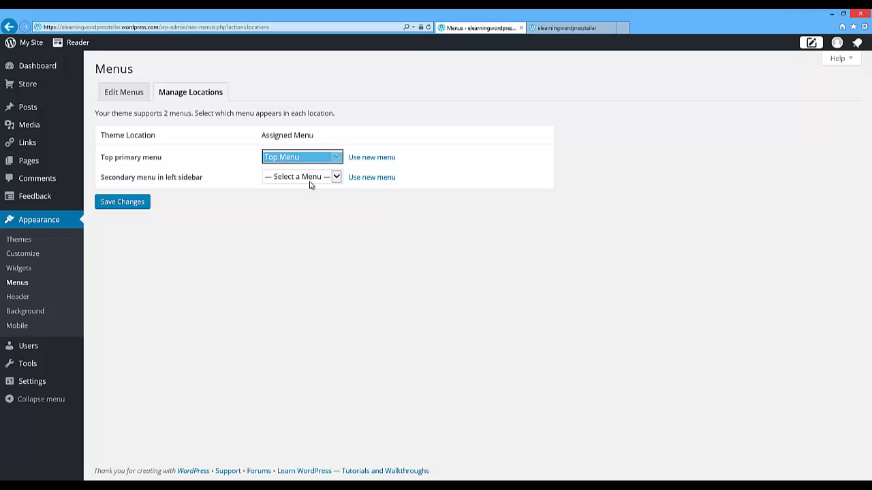
pyautogui.click(123, 202)
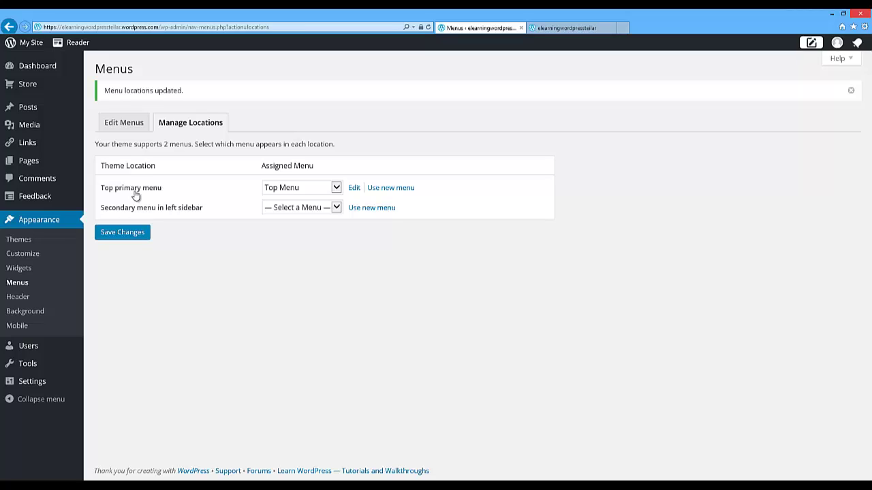
# Examine the item sources available for Top Menu: posts, custom links, categories, and the full and searchable page lists.
pyautogui.click(123, 123)
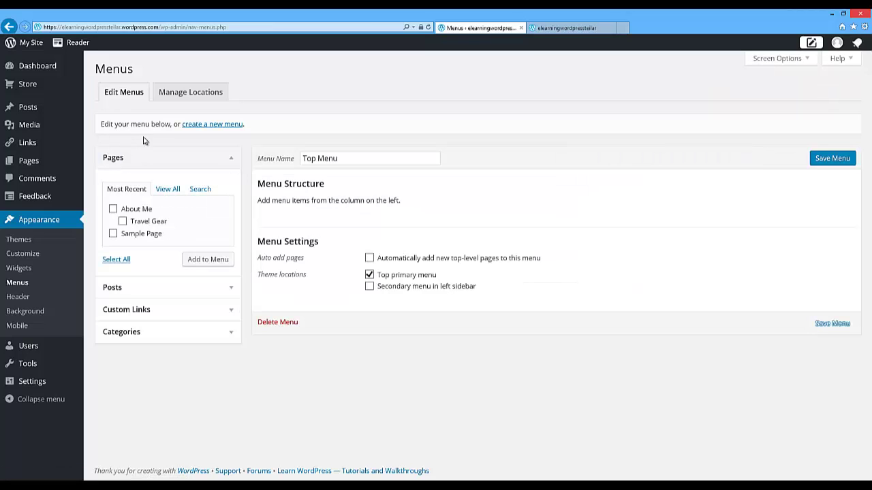
pyautogui.moveTo(348, 158); pyautogui.dragTo(294, 163)
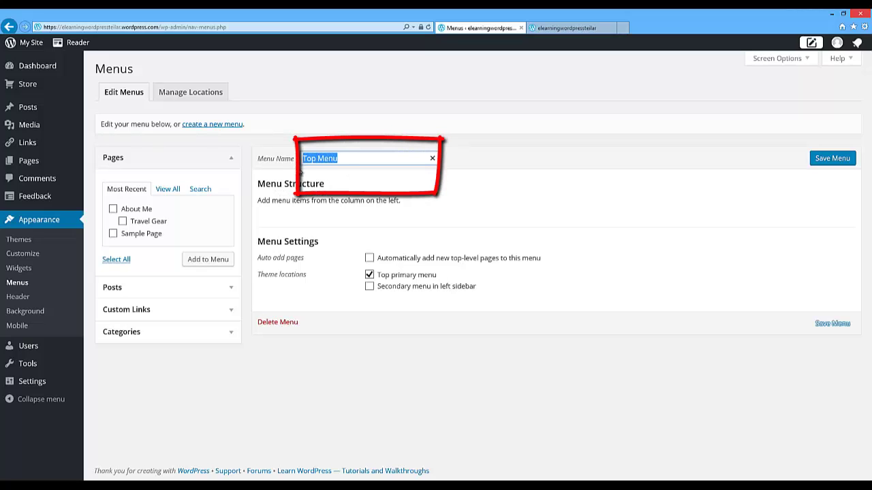
pyautogui.click(344, 158)
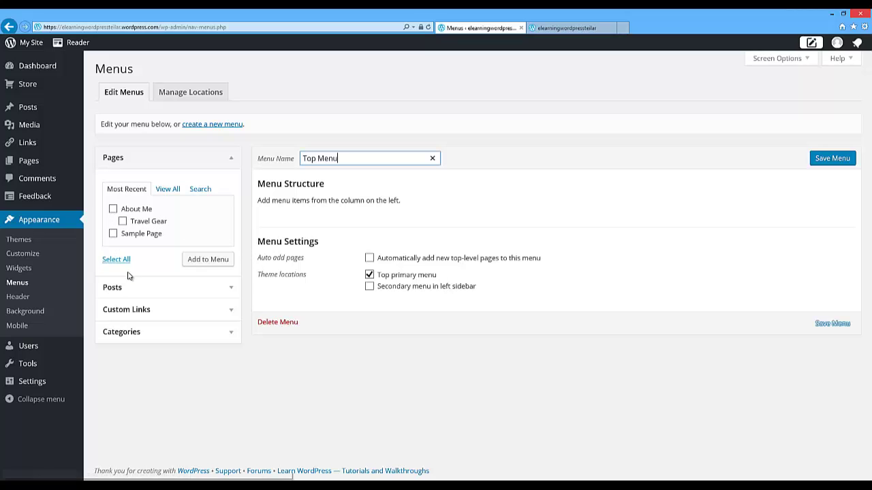
pyautogui.click(148, 288)
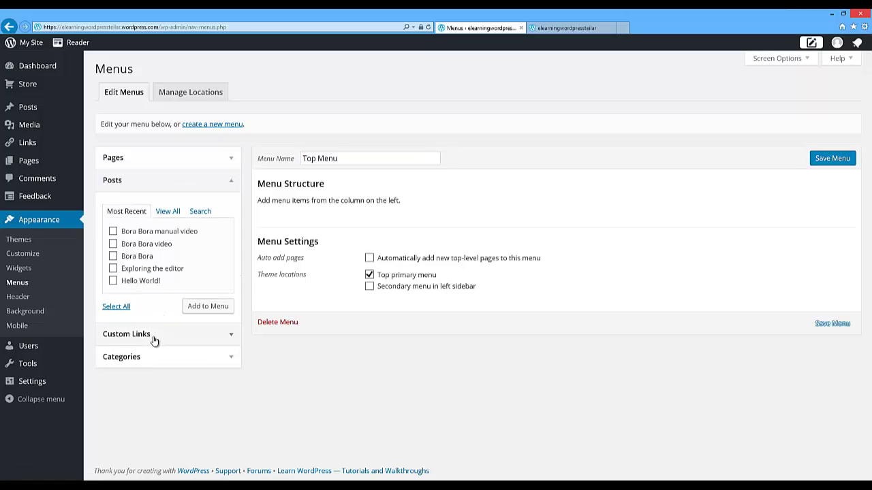
pyautogui.click(154, 337)
pyautogui.click(162, 315)
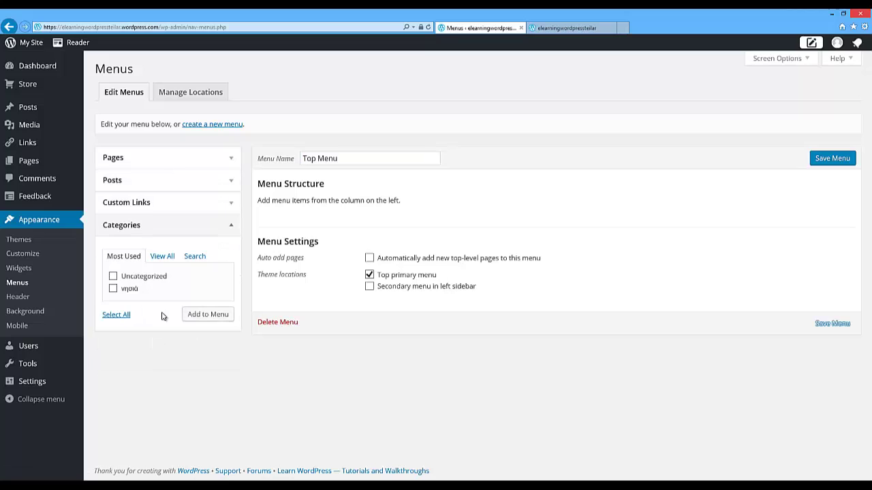
pyautogui.click(143, 225)
pyautogui.click(133, 162)
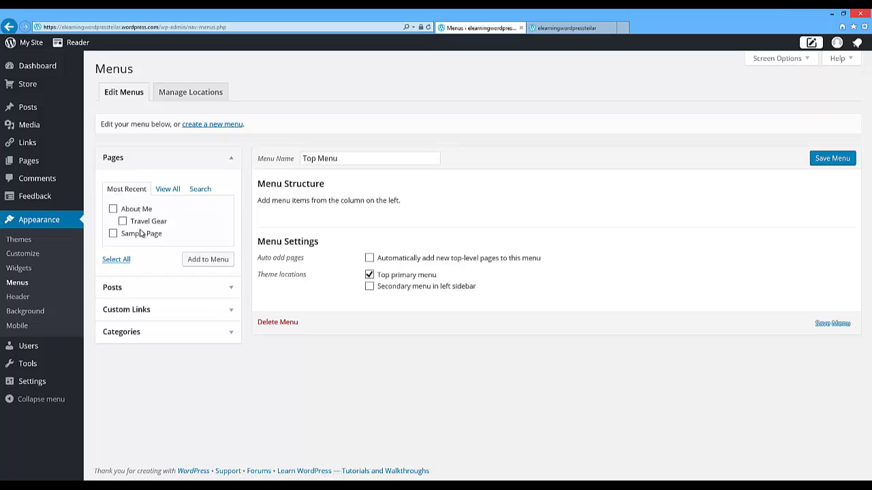
pyautogui.click(168, 190)
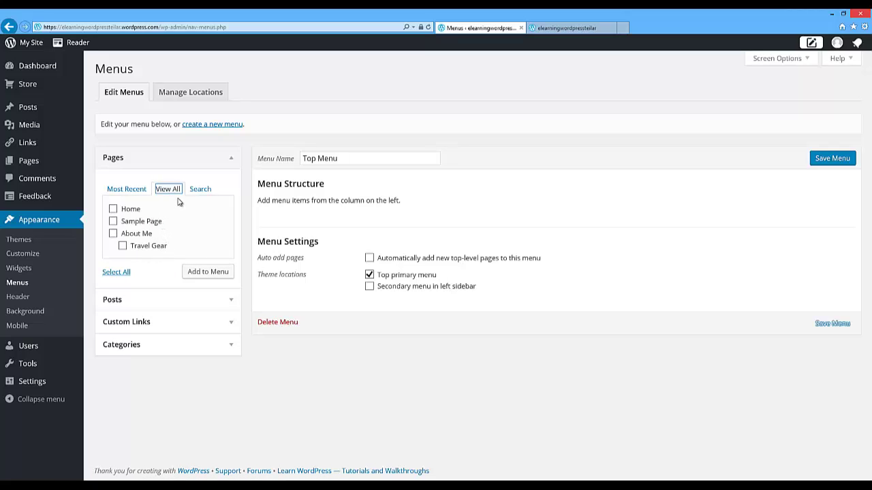
pyautogui.click(201, 191)
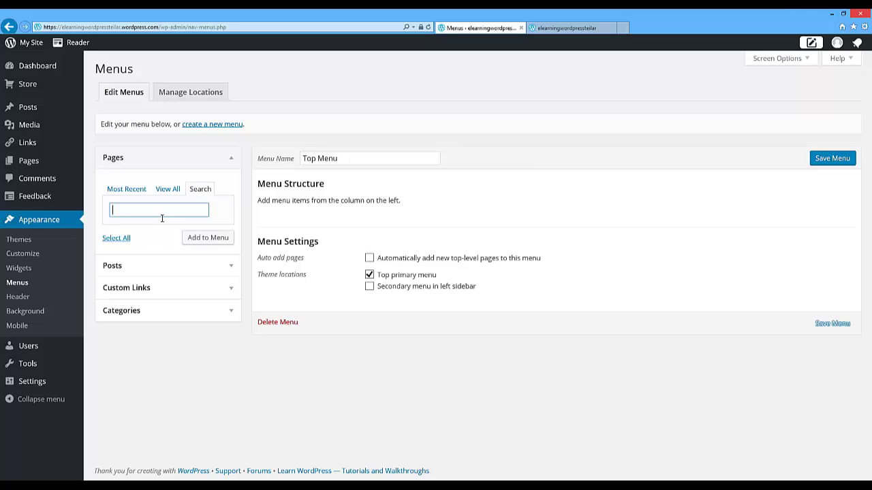
pyautogui.click(230, 160)
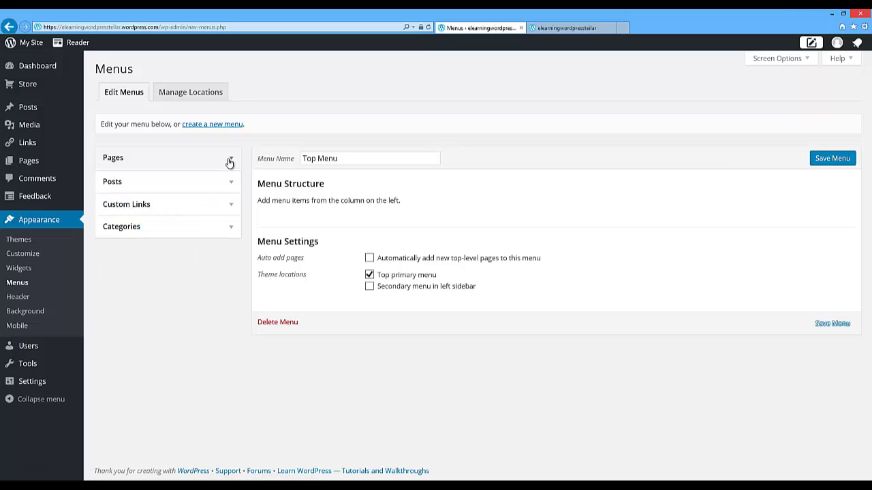
pyautogui.click(230, 161)
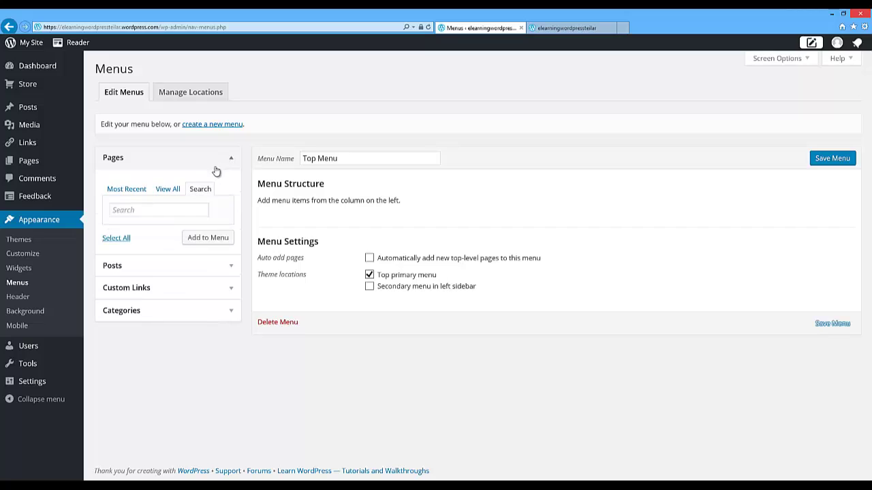
# Add all the pages, Home, Sample Page, About Me and Travel Gear, to Top Menu.
pyautogui.click(173, 191)
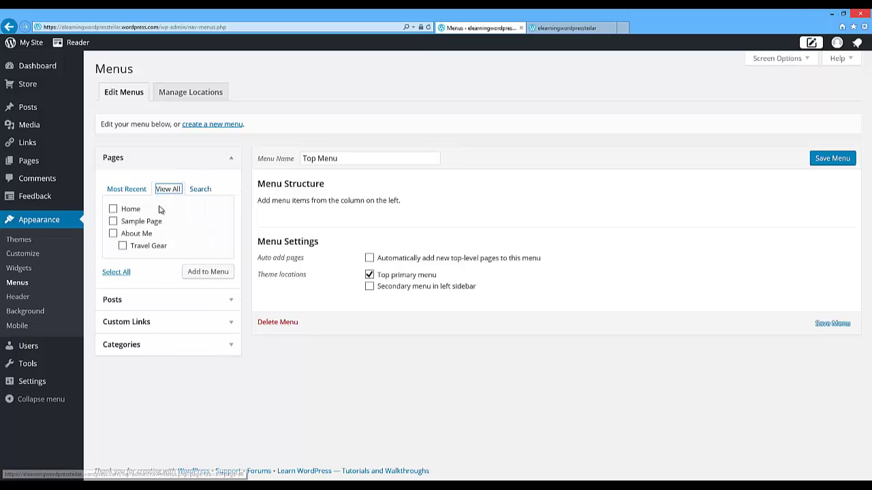
pyautogui.click(120, 273)
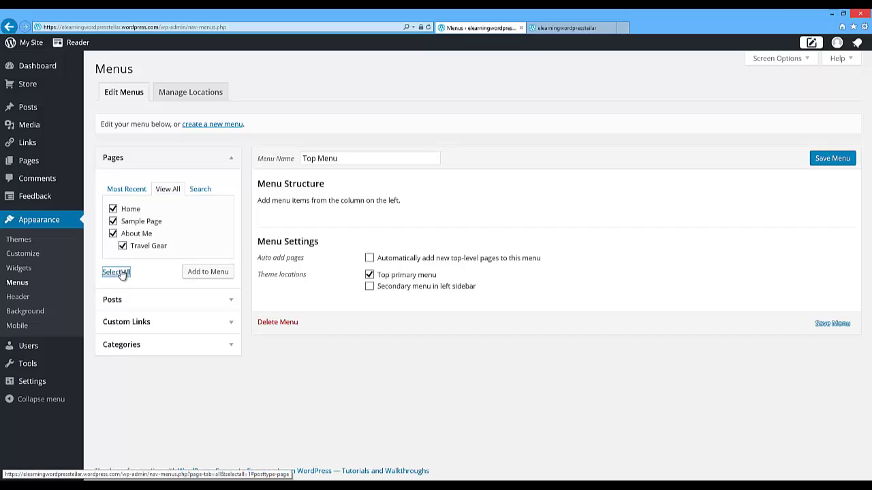
pyautogui.click(222, 276)
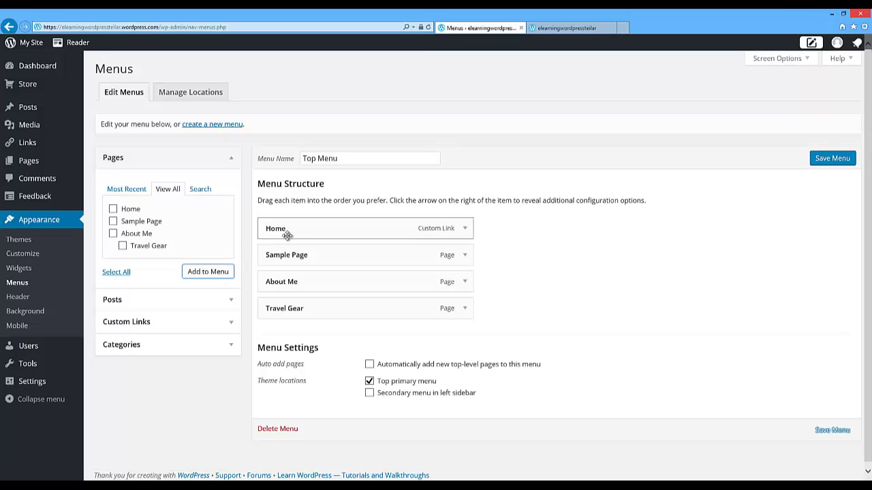
# Nest Travel Gear under About Me as a sub item, review its item options, and save Top Menu.
pyautogui.moveTo(286, 229)
pyautogui.mouseDown()
pyautogui.moveTo(288, 284)
pyautogui.moveTo(279, 263)
pyautogui.moveTo(288, 221)
pyautogui.moveTo(286, 230)
pyautogui.mouseUp()
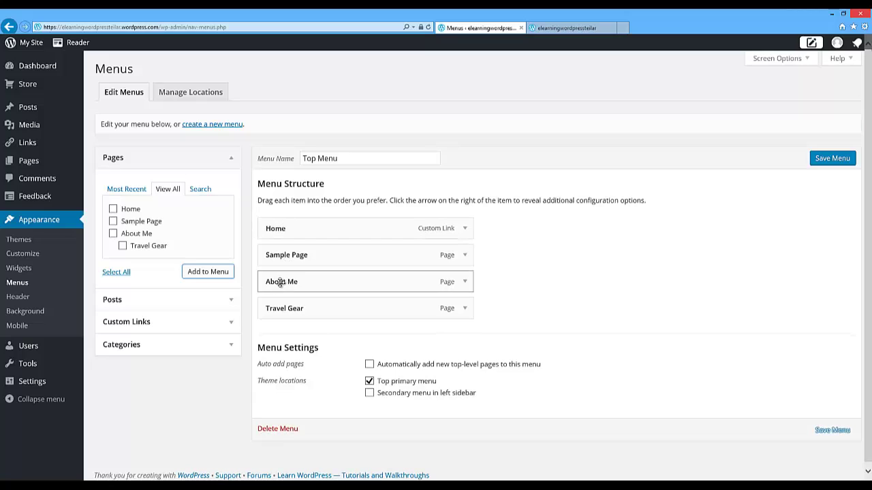
pyautogui.moveTo(282, 308)
pyautogui.mouseDown()
pyautogui.moveTo(300, 289)
pyautogui.moveTo(298, 308)
pyautogui.mouseUp()
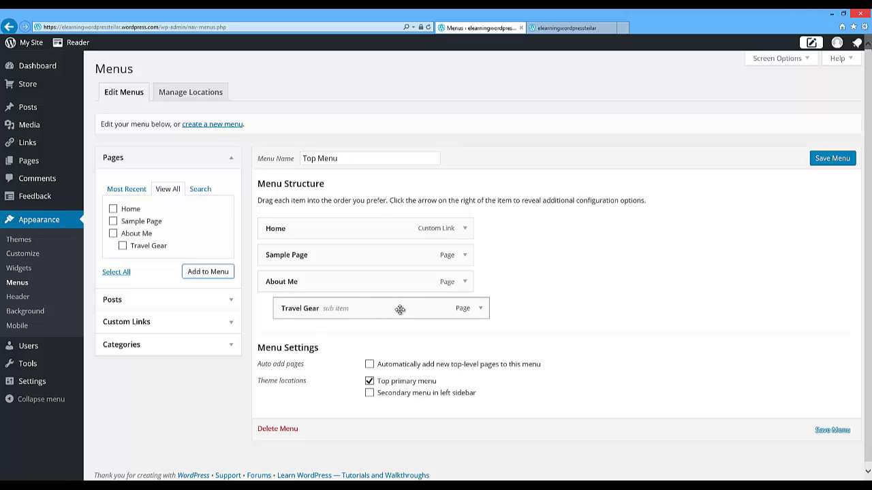
pyautogui.click(480, 310)
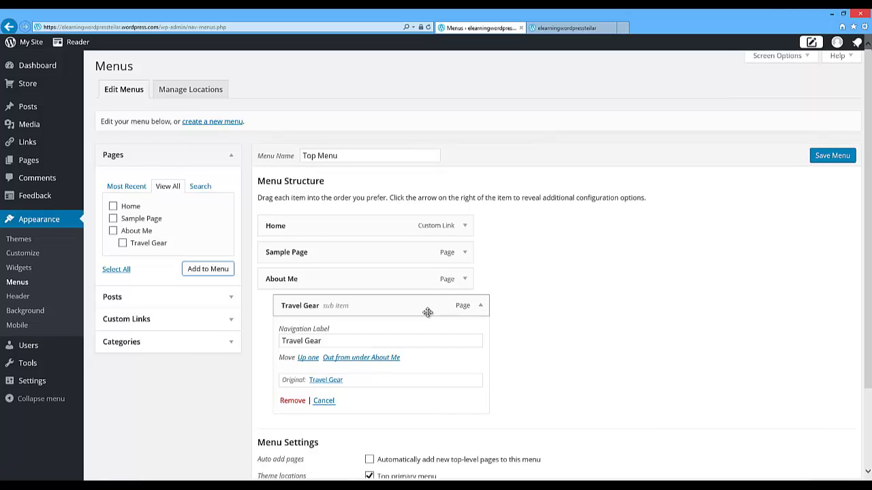
pyautogui.scroll(-2, 395, 300)
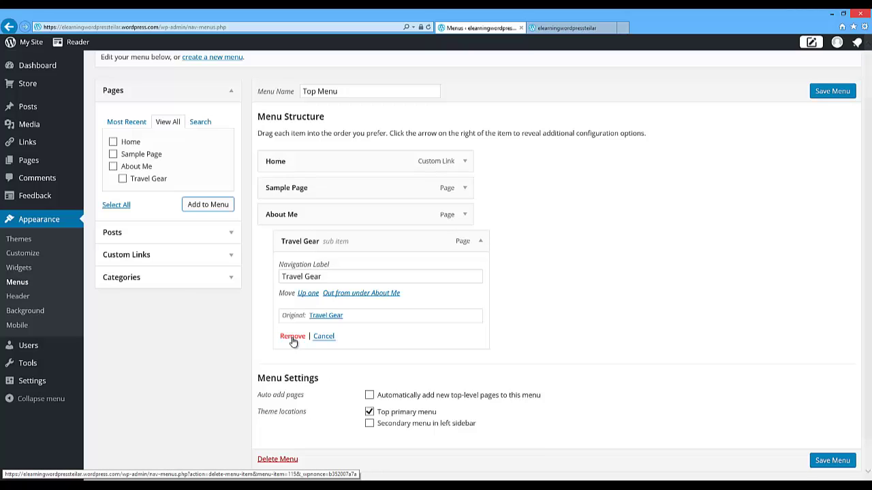
pyautogui.click(480, 241)
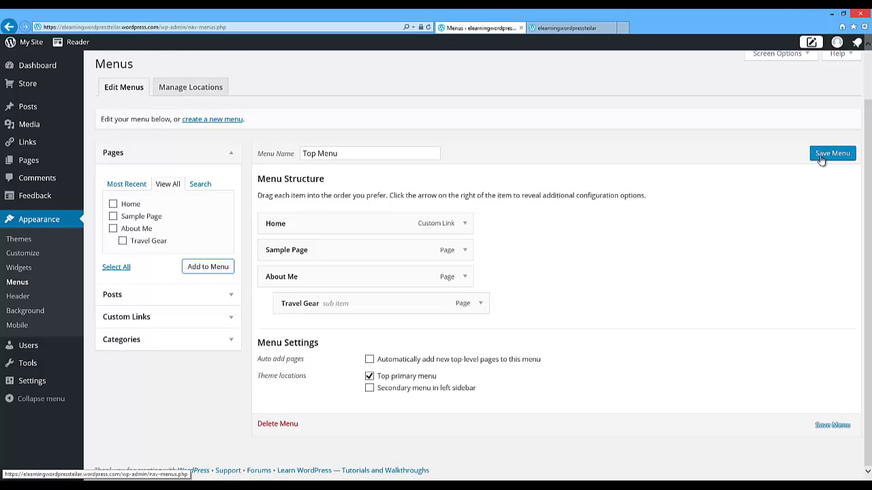
pyautogui.click(821, 159)
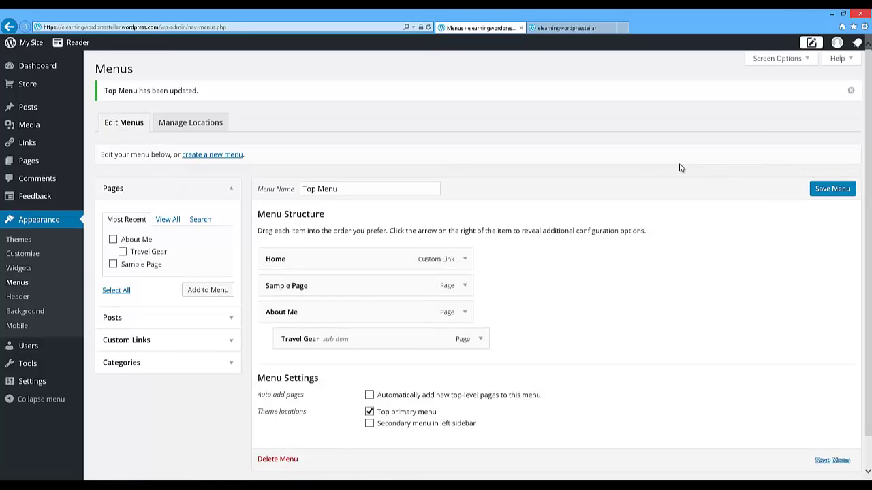
# Reload the live site and check the Home and About Me entries in its header navigation.
pyautogui.click(559, 28)
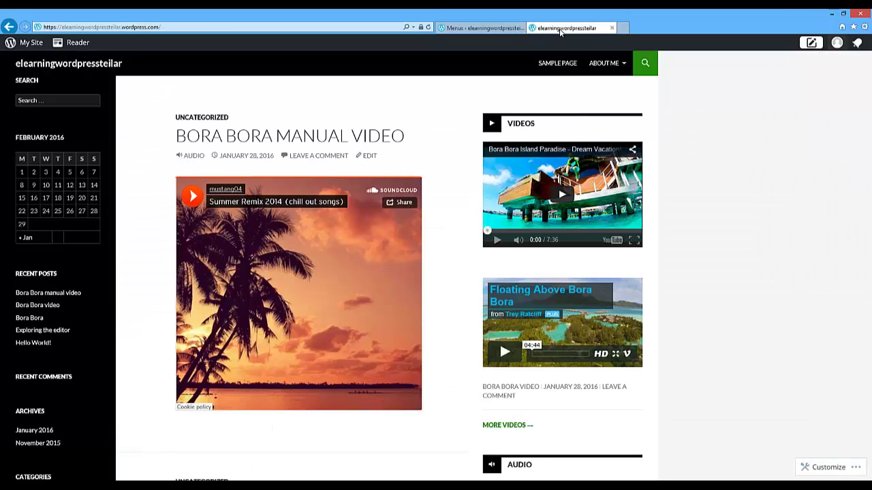
pyautogui.click(429, 28)
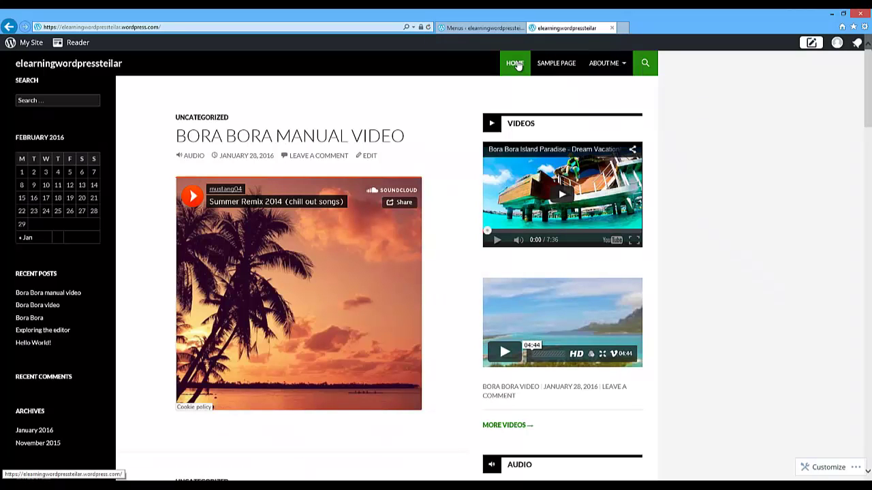
pyautogui.moveTo(601, 71)
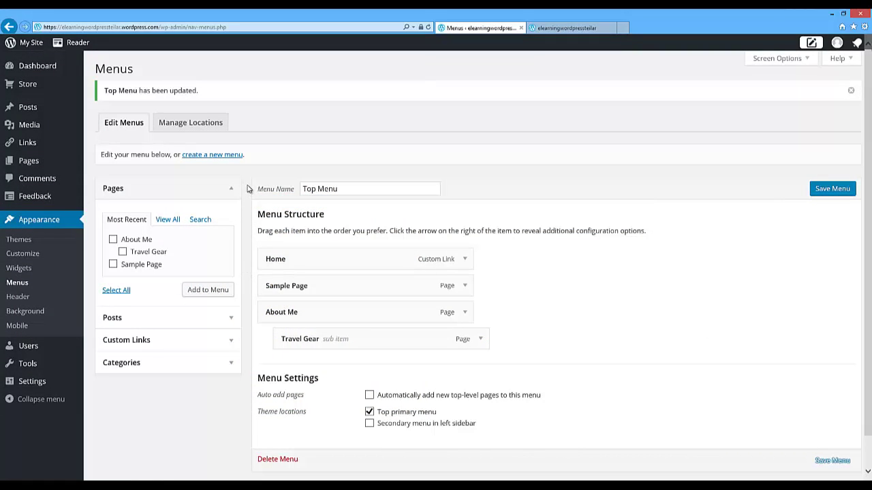
# Create a new menu named Second Menu, assign it to the secondary menu in left sidebar location, and save it.
pyautogui.click(213, 155)
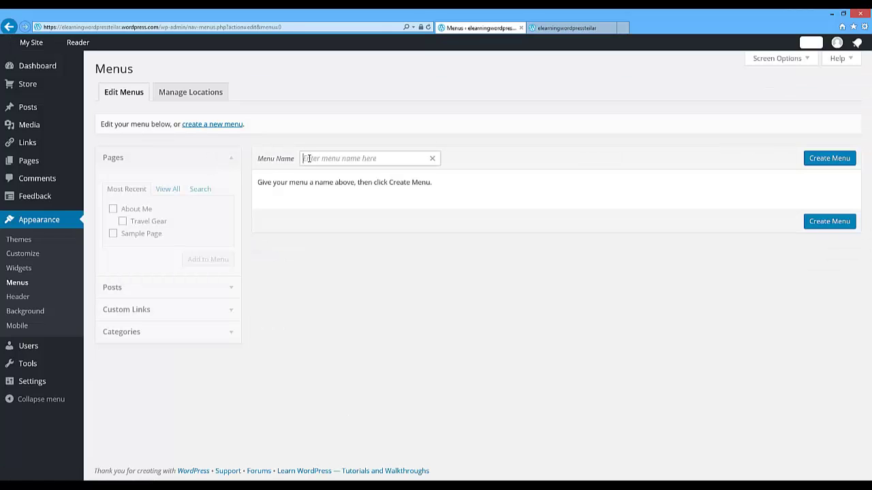
pyautogui.click(310, 158)
pyautogui.write('S')
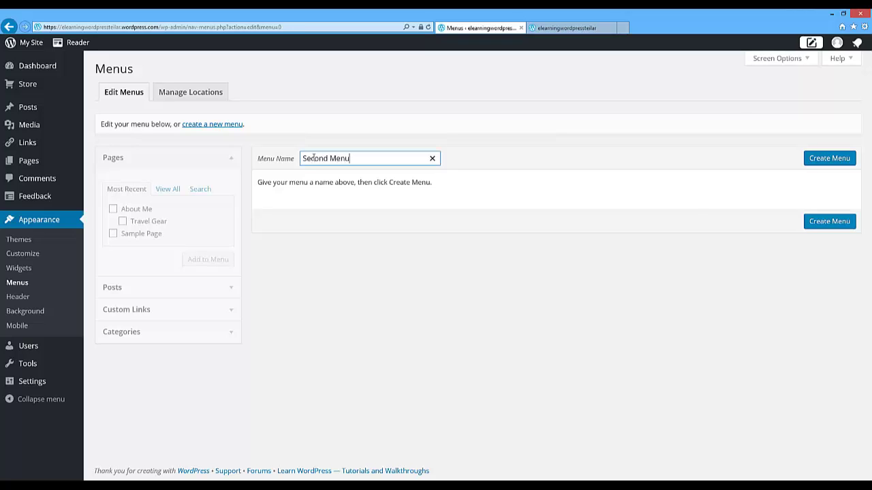
pyautogui.write('econd Menu')
pyautogui.click(811, 160)
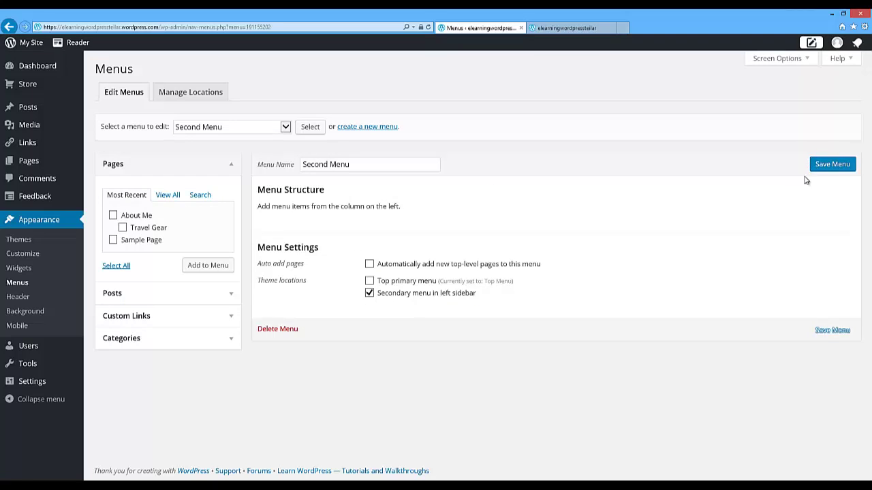
pyautogui.click(829, 167)
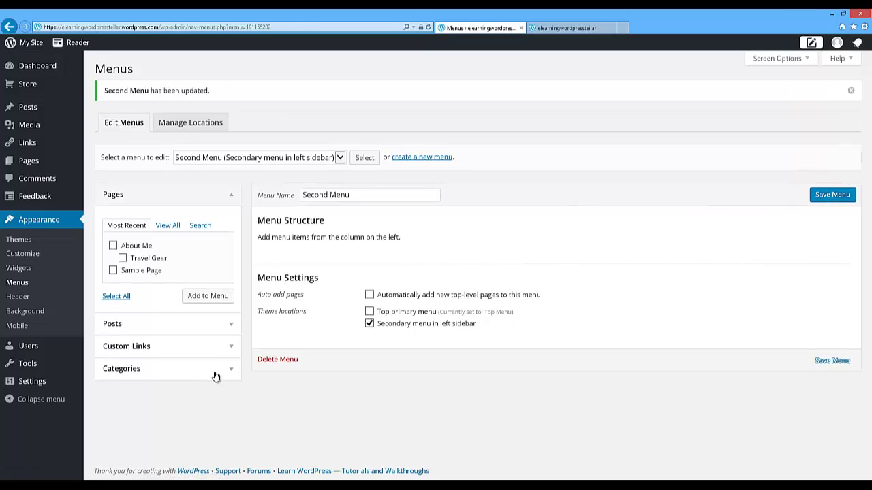
# Add all categories, from Category 1 and its subcategory through νησιά and Uncategorized, to Second Menu.
pyautogui.click(219, 374)
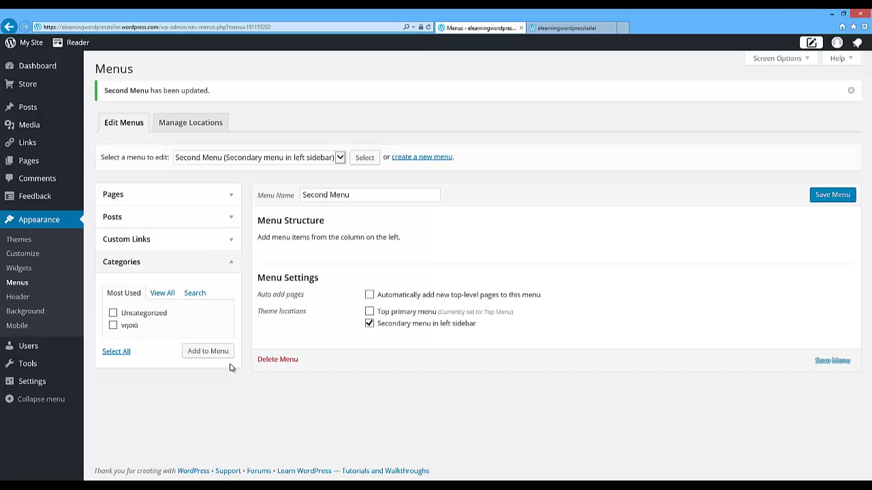
pyautogui.click(163, 293)
pyautogui.click(116, 413)
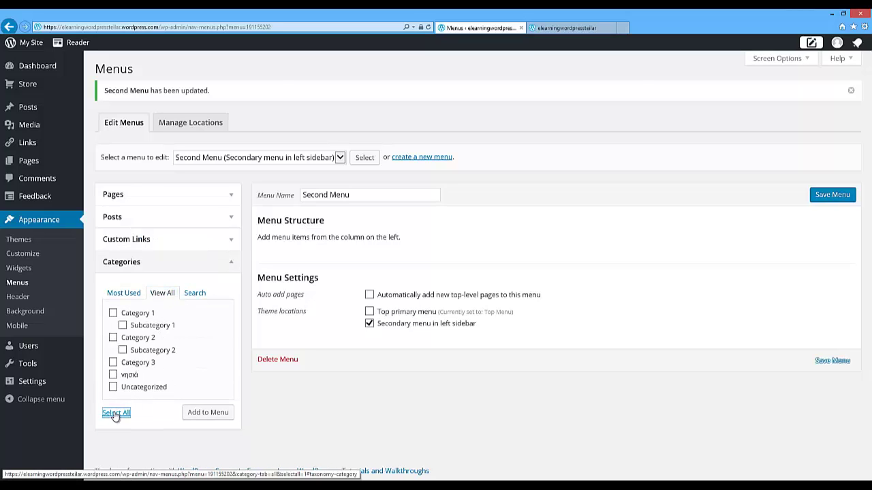
pyautogui.click(200, 417)
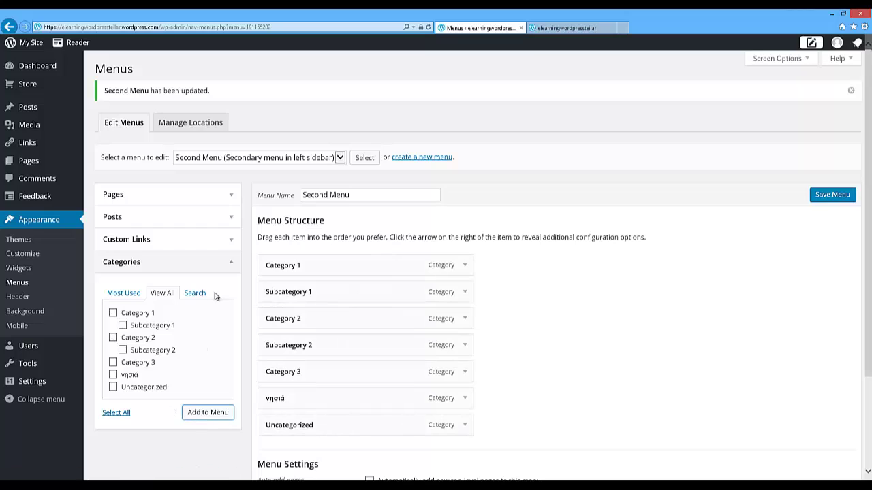
pyautogui.click(230, 240)
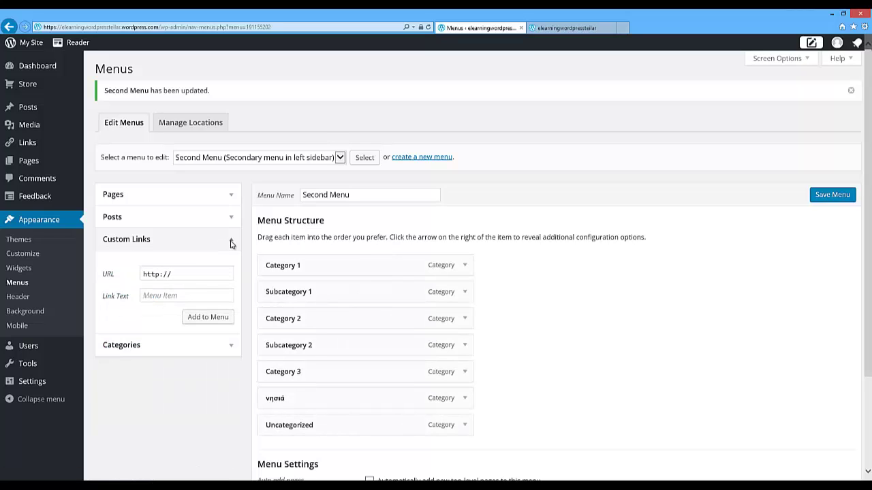
pyautogui.click(197, 273)
pyautogui.write('www')
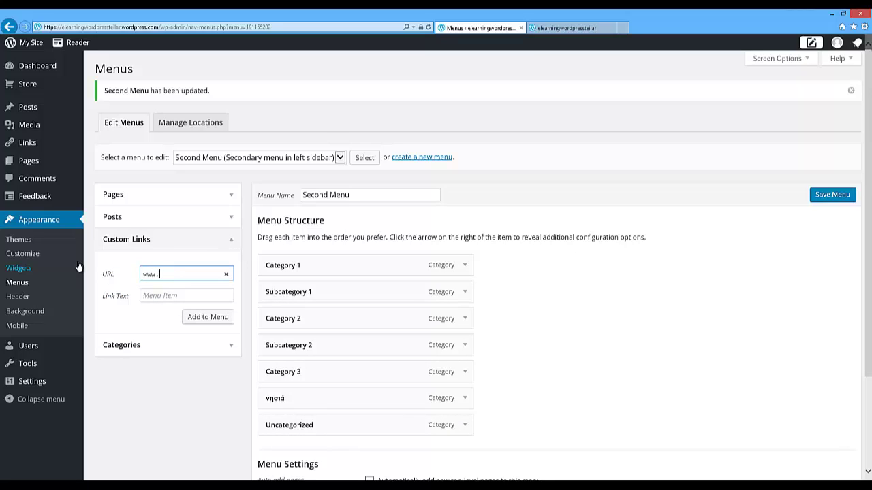
pyautogui.write('.google.com')
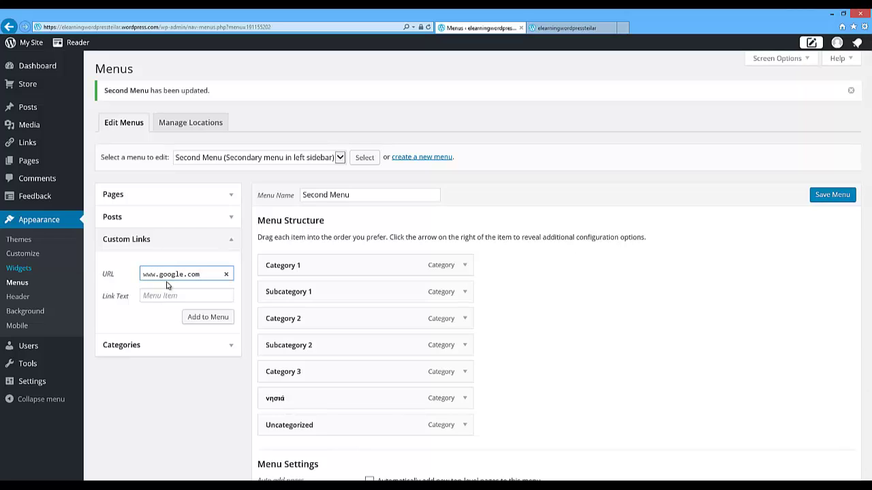
pyautogui.click(199, 299)
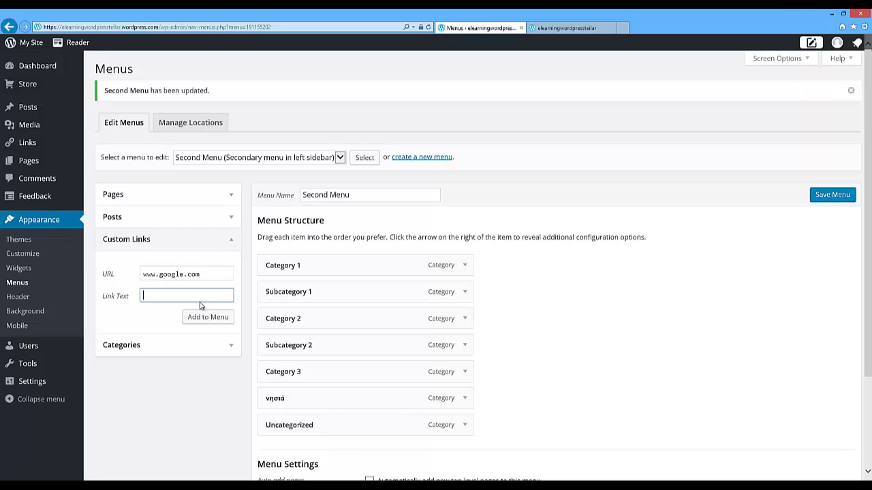
pyautogui.write('Go to google')
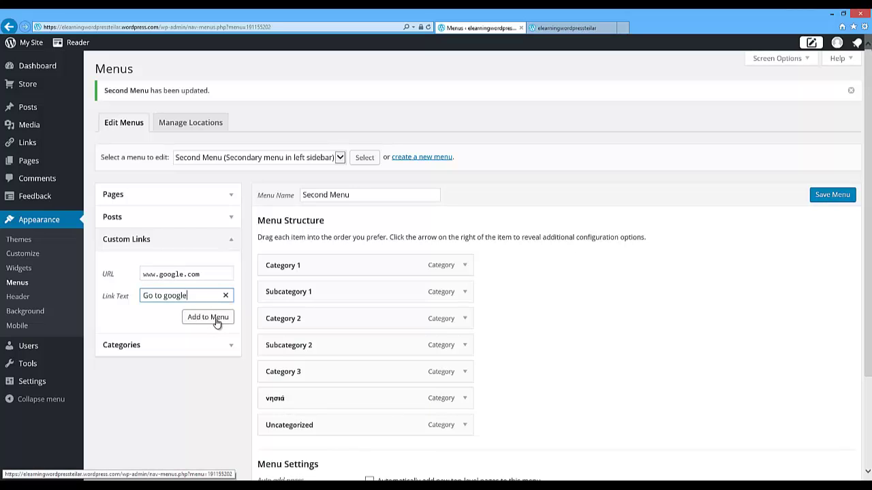
pyautogui.click(215, 321)
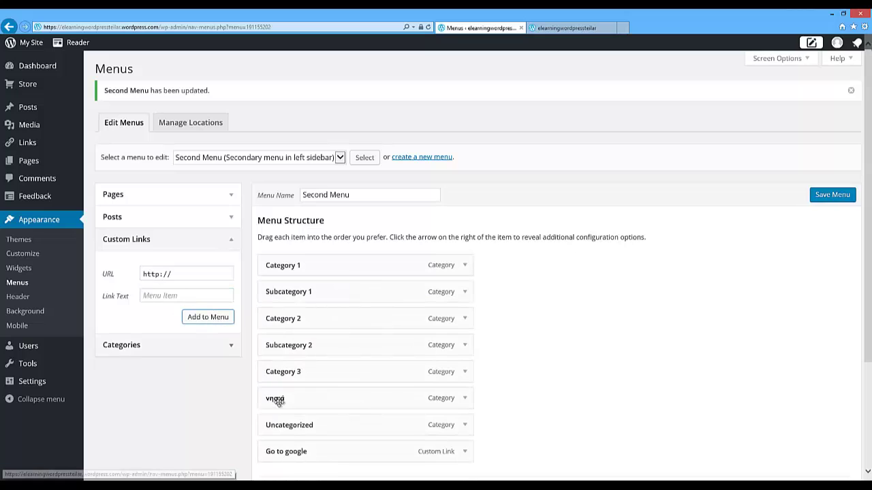
# Move the Go to google link above Category 1, save Second Menu, and reload the live site to check it.
pyautogui.moveTo(271, 434); pyautogui.dragTo(293, 265)
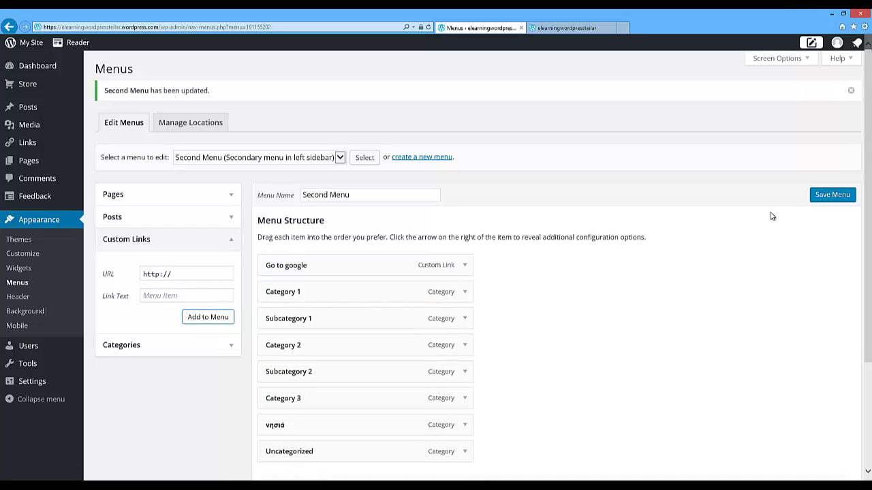
pyautogui.click(817, 199)
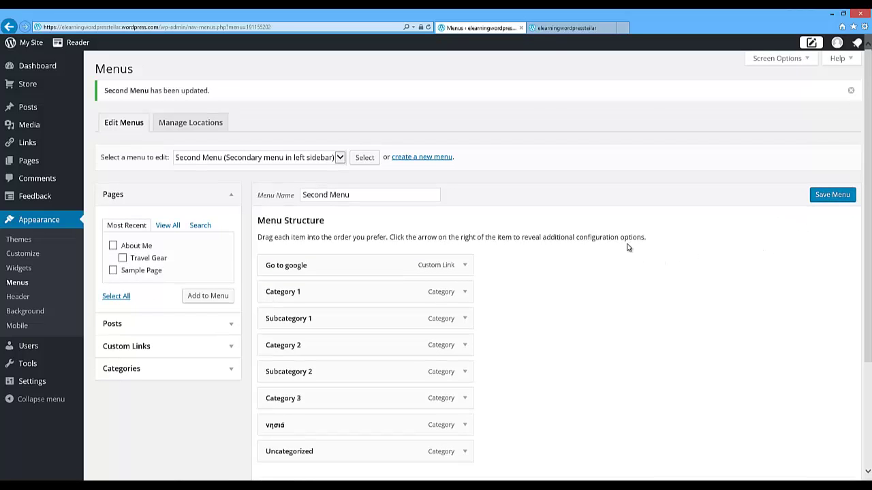
pyautogui.click(555, 30)
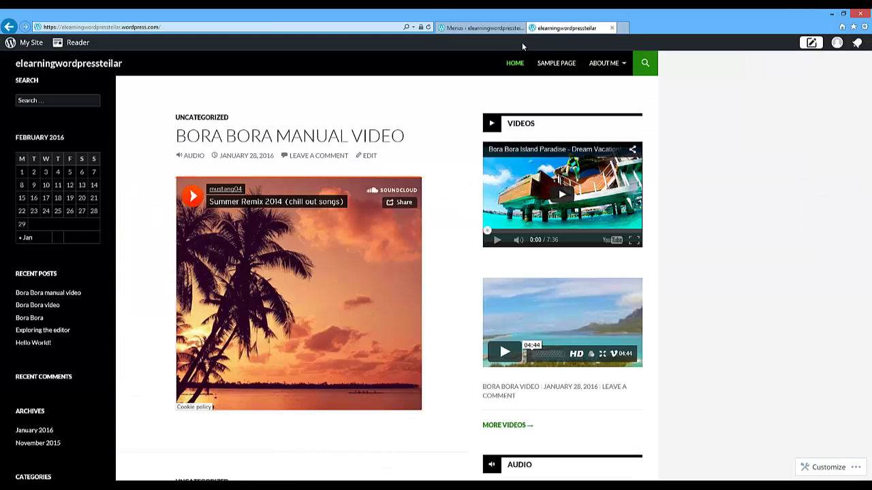
pyautogui.click(427, 27)
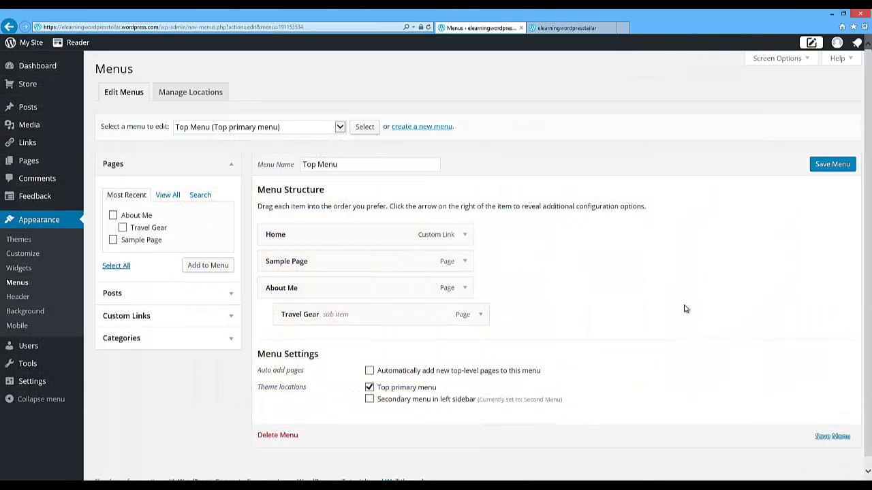
# Add a placeholder custom link to Top Menu with the URL # and the link text "Payment options".
pyautogui.click(232, 167)
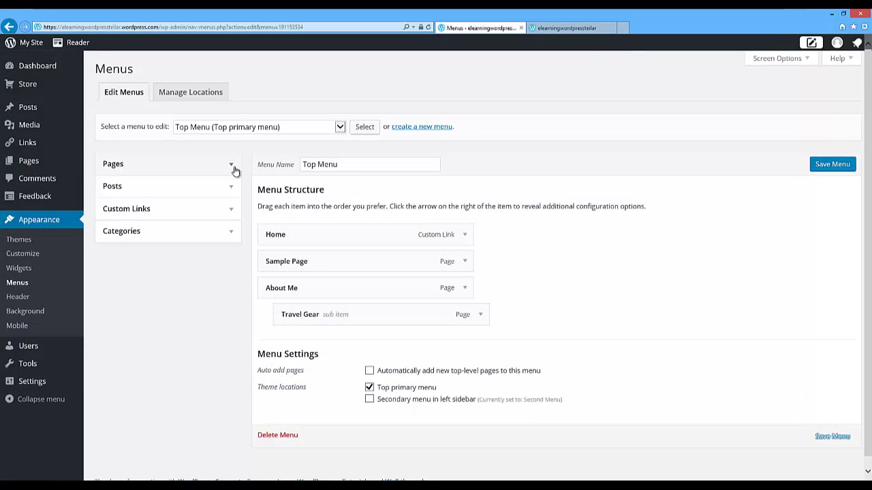
pyautogui.click(232, 211)
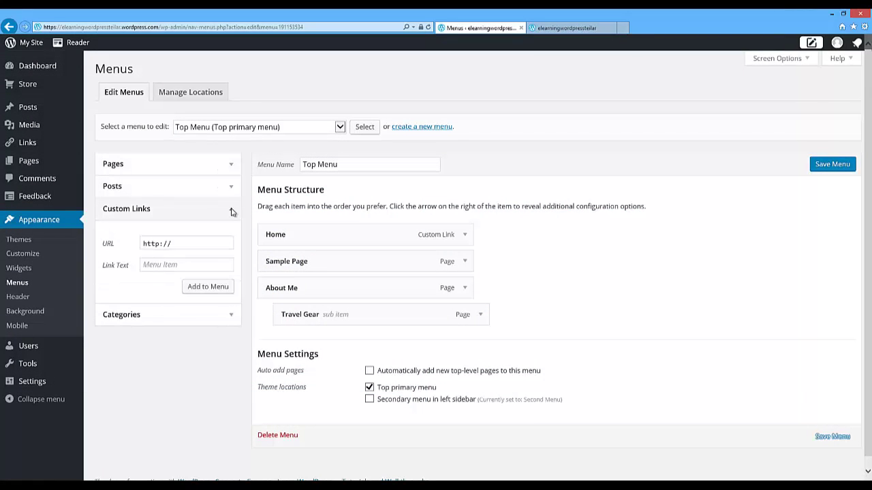
pyautogui.scroll(-1, 232, 213)
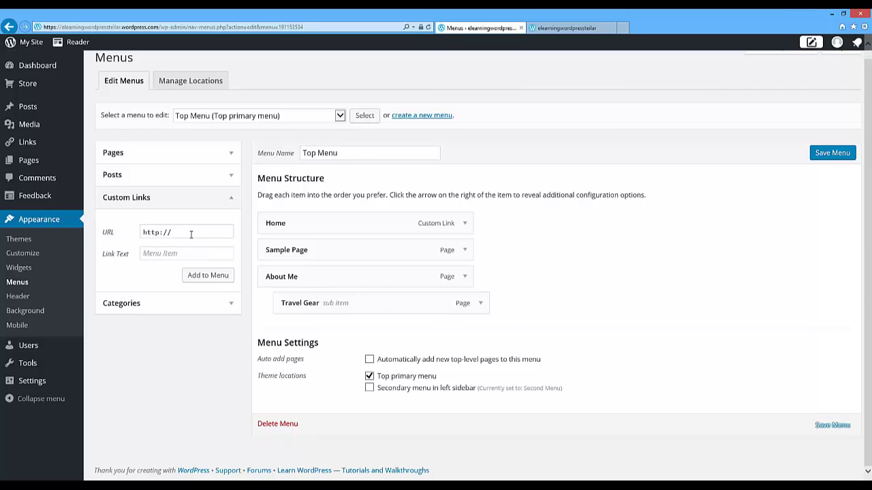
pyautogui.moveTo(192, 233); pyautogui.dragTo(128, 233)
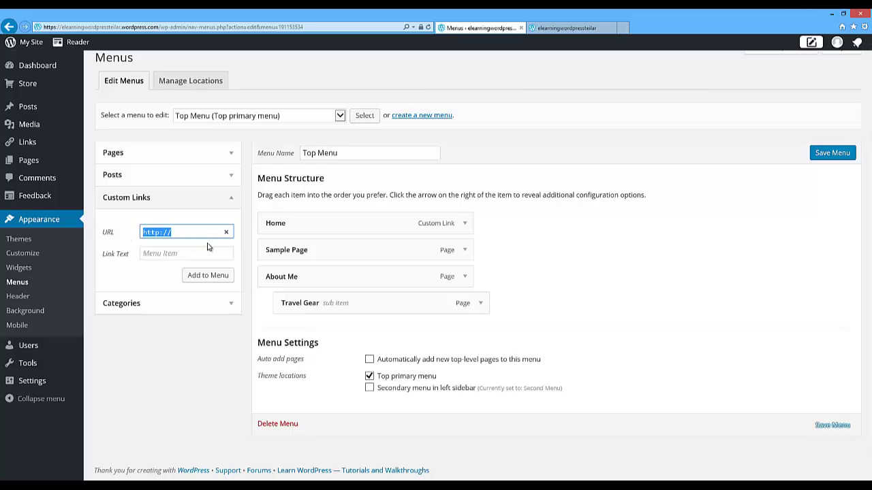
pyautogui.press('BackSpace')
pyautogui.write('#')
pyautogui.click(181, 253)
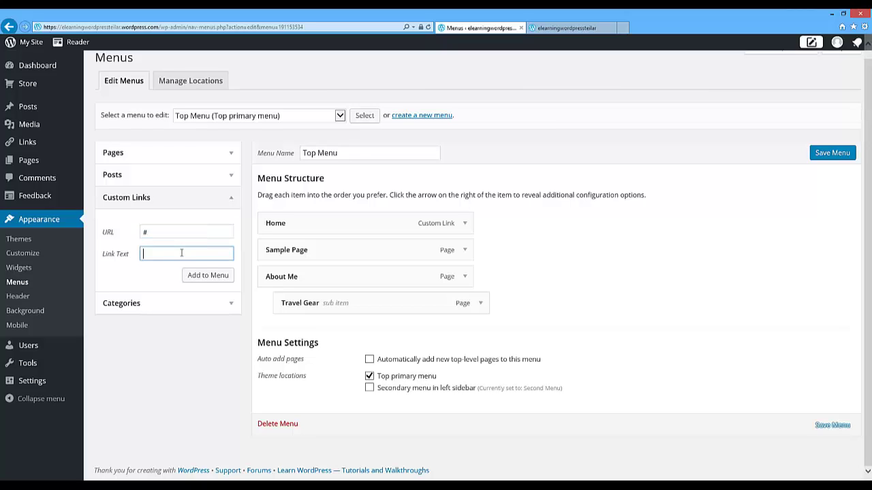
pyautogui.write('Pa')
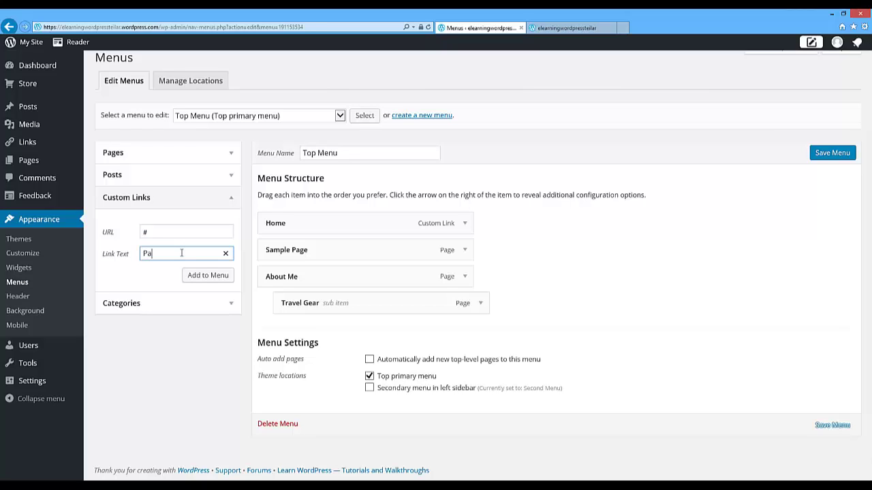
pyautogui.write('yment options')
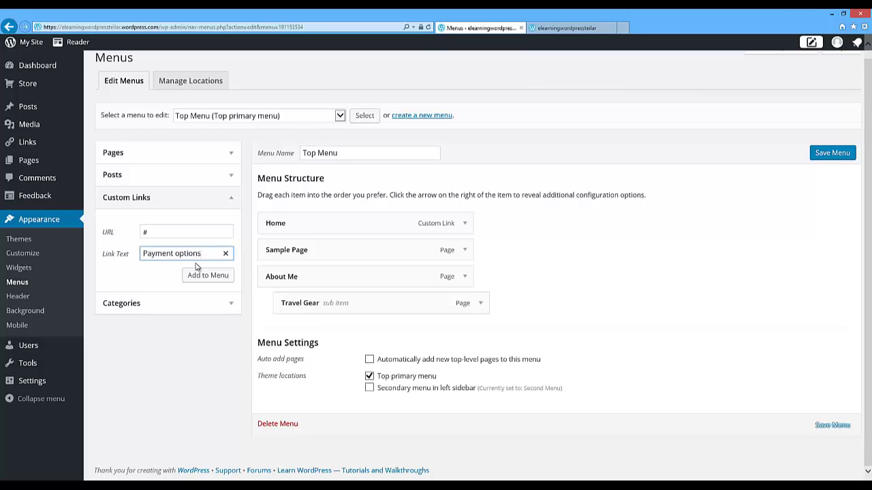
pyautogui.click(201, 277)
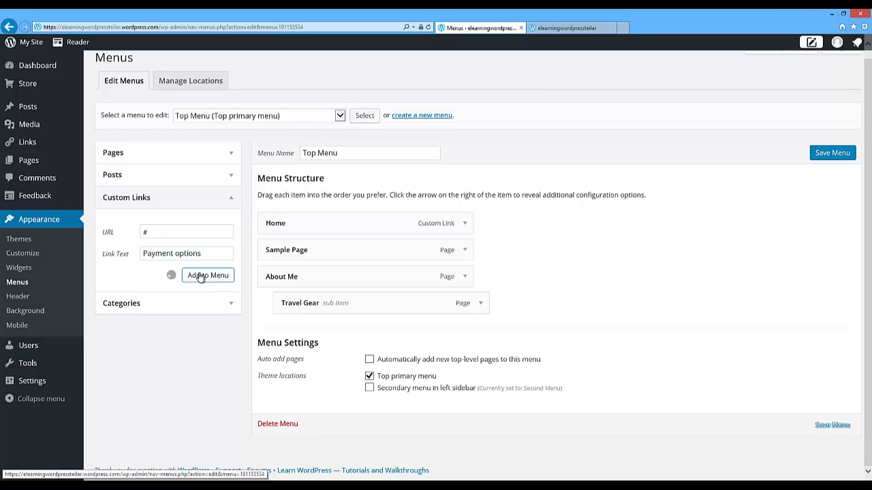
# Add a custom link to Top Menu with the URL # and the link text "Credit Card".
pyautogui.click(127, 237)
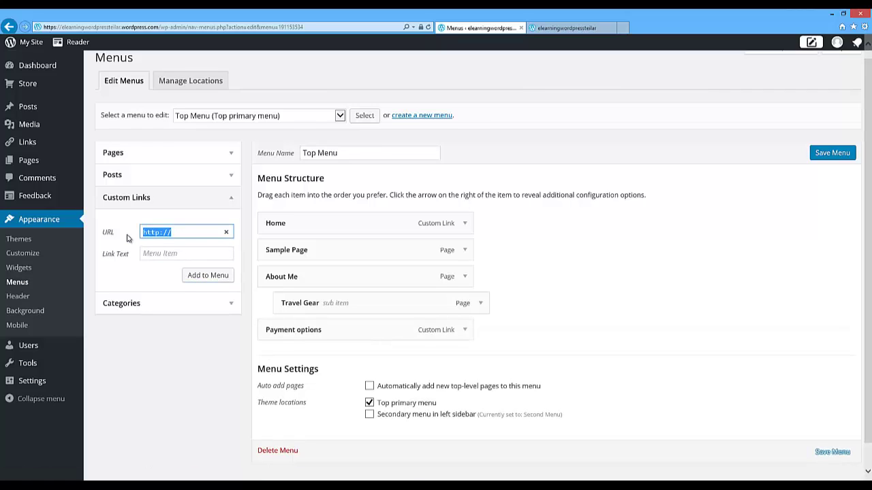
pyautogui.write('#')
pyautogui.click(213, 254)
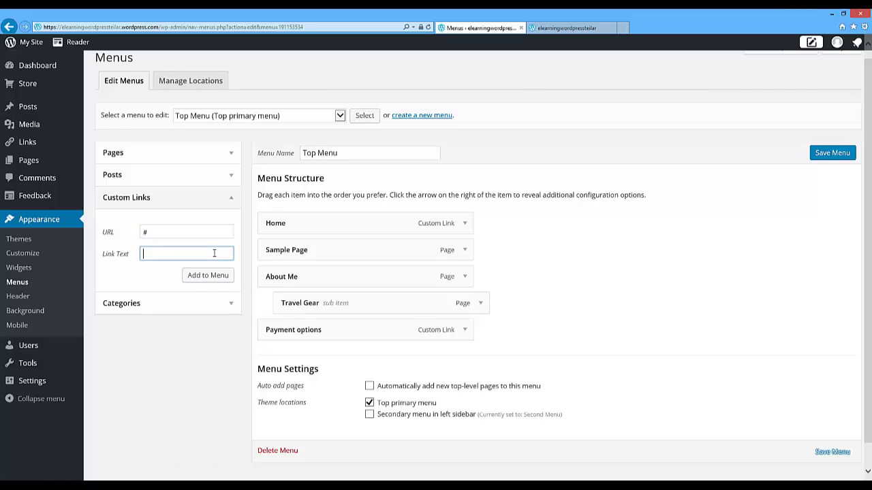
pyautogui.write('Credit Card')
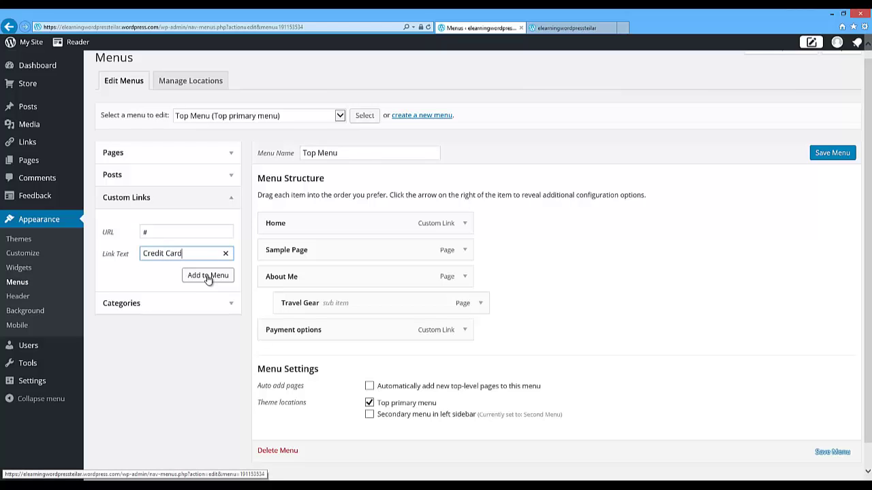
pyautogui.click(208, 277)
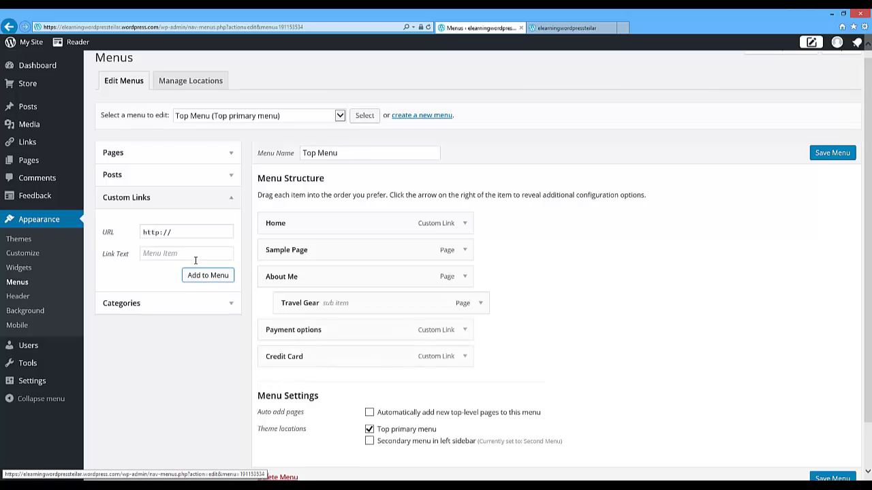
# Add a custom link to Top Menu with the URL # and the link text "Paypal".
pyautogui.moveTo(190, 235); pyautogui.dragTo(116, 230)
pyautogui.write('p')
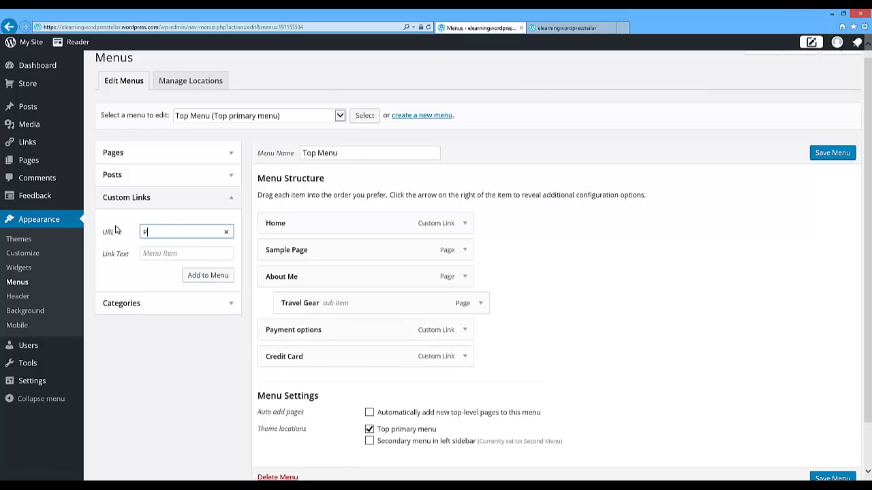
pyautogui.press('Tab')
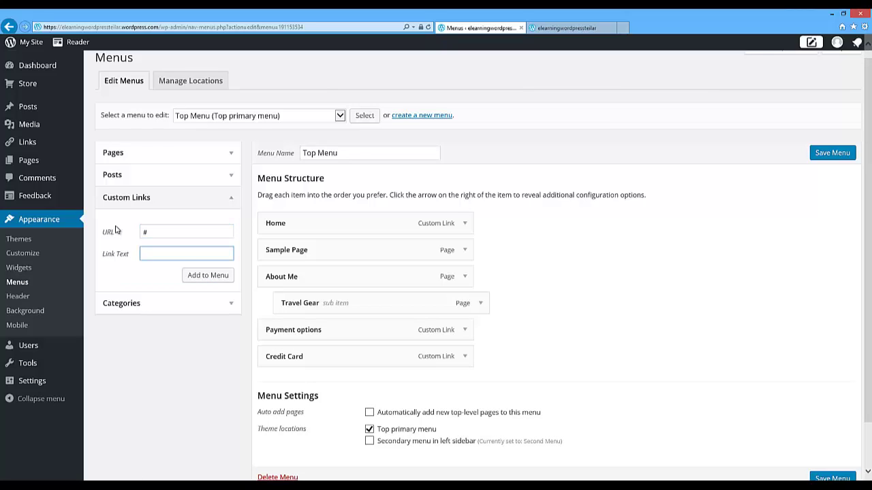
pyautogui.write('Paypal')
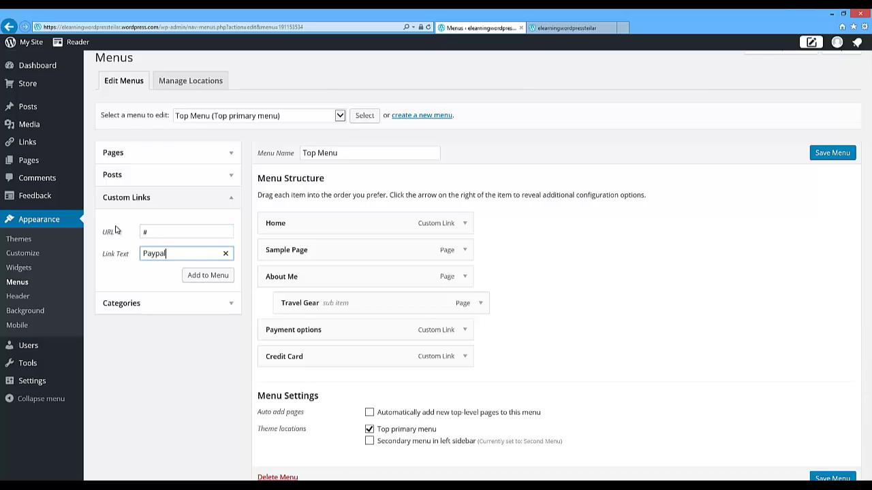
pyautogui.click(212, 276)
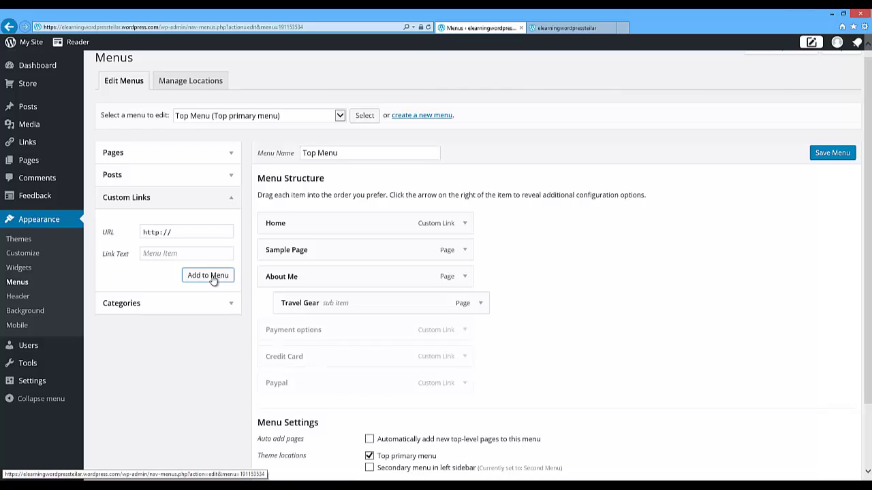
# Add a custom link to Top Menu with the URL # and the link text "Visa".
pyautogui.click(120, 228)
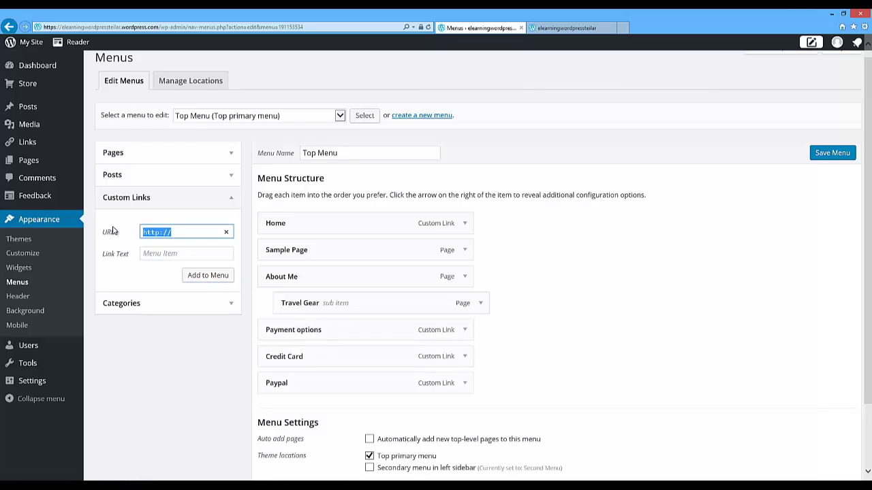
pyautogui.write('#')
pyautogui.press('Tab')
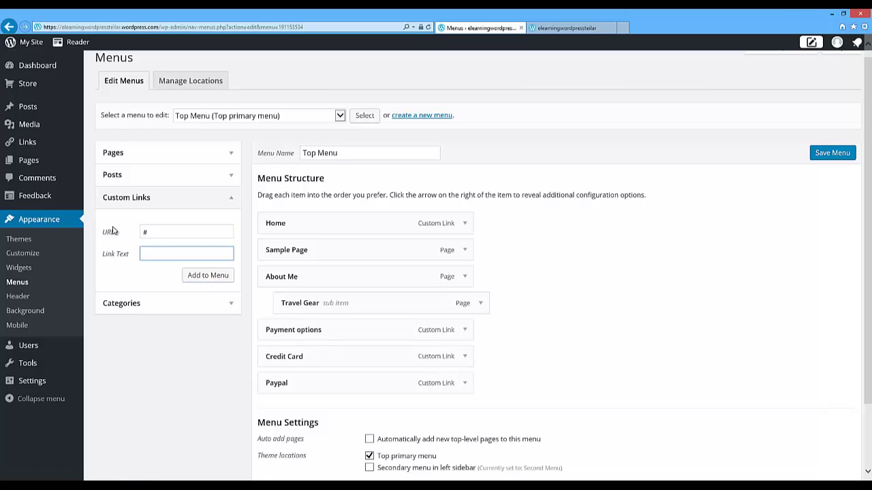
pyautogui.write('Visa')
pyautogui.click(202, 282)
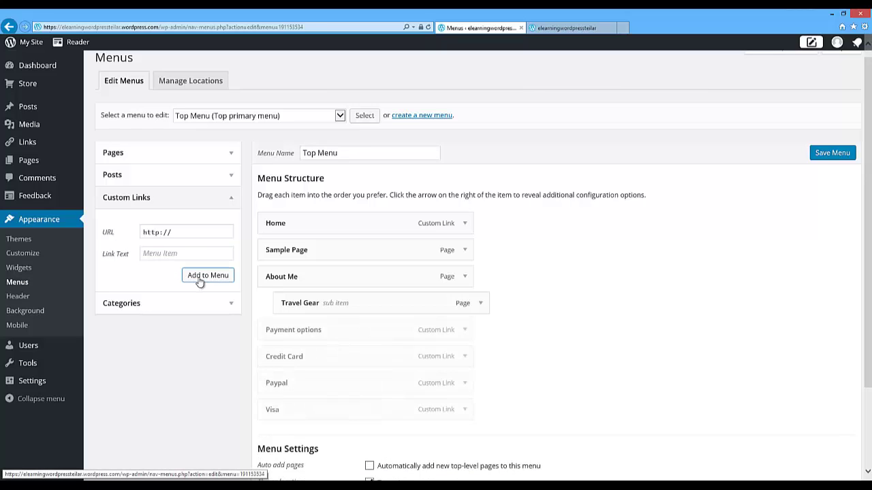
# Add a custom link to Top Menu with the URL # and the link text "Mastercard".
pyautogui.moveTo(187, 232); pyautogui.dragTo(121, 232)
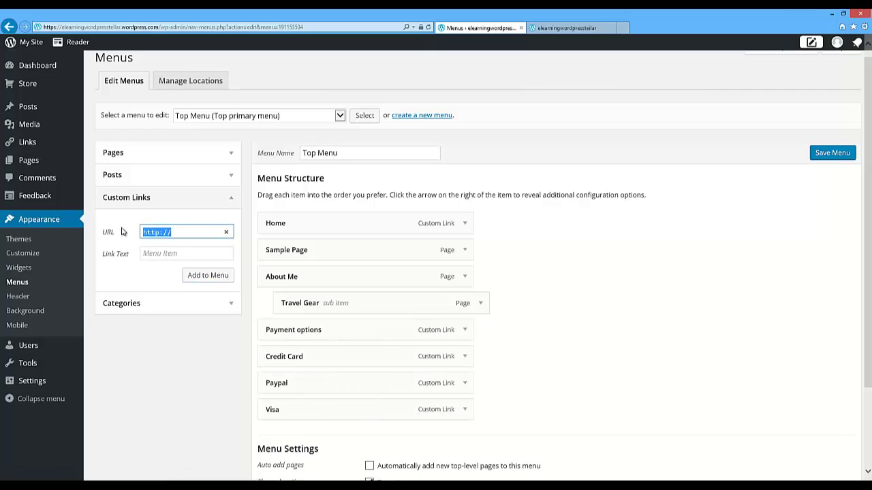
pyautogui.write('#')
pyautogui.click(175, 255)
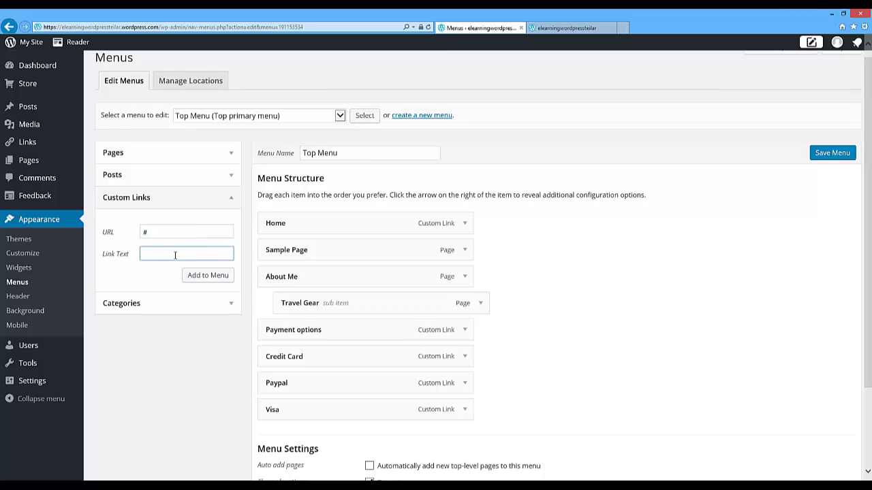
pyautogui.write('Mastercard')
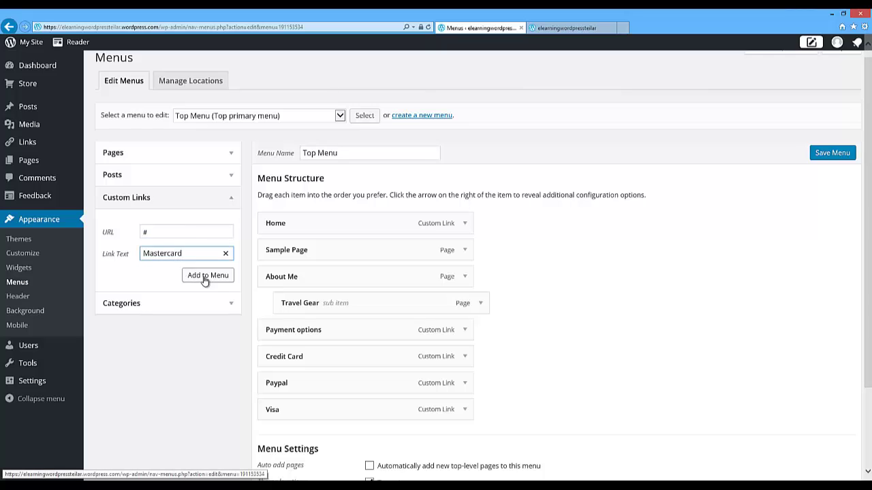
pyautogui.click(206, 279)
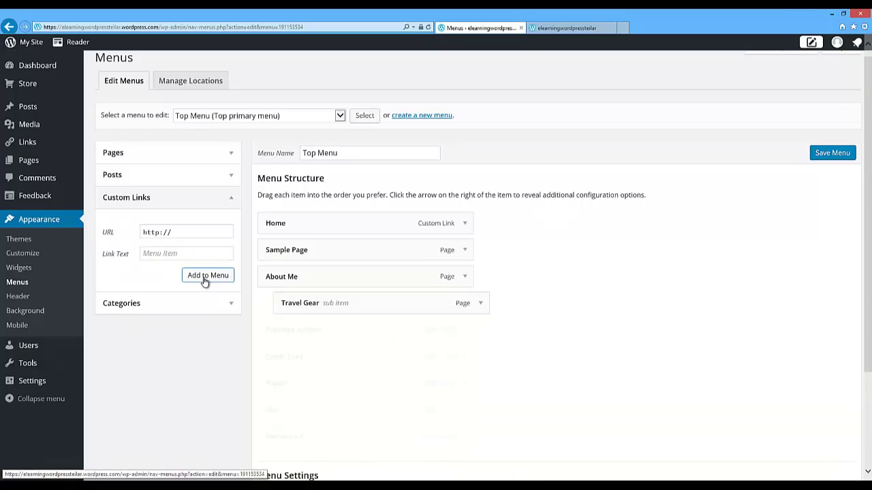
# Nest Credit Card and Paypal under Payment options, with Visa and Mastercard as sub items of Credit Card.
pyautogui.scroll(-2, 541, 292)
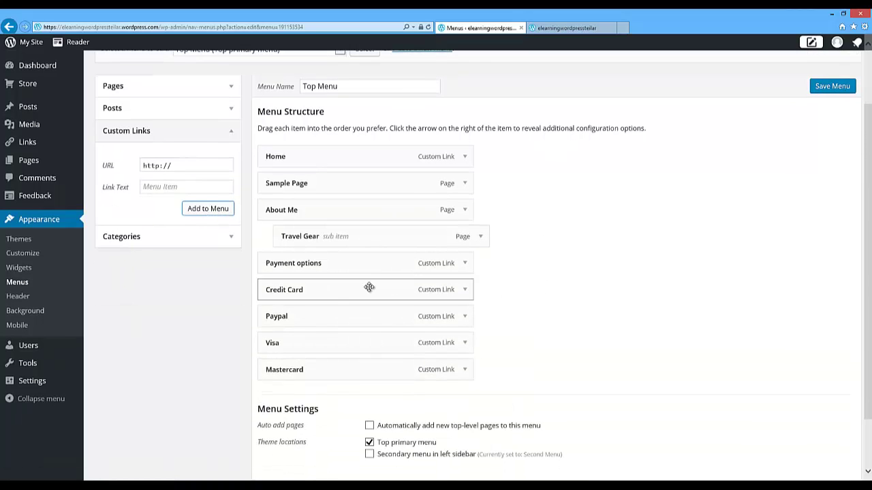
pyautogui.moveTo(303, 291); pyautogui.dragTo(319, 290)
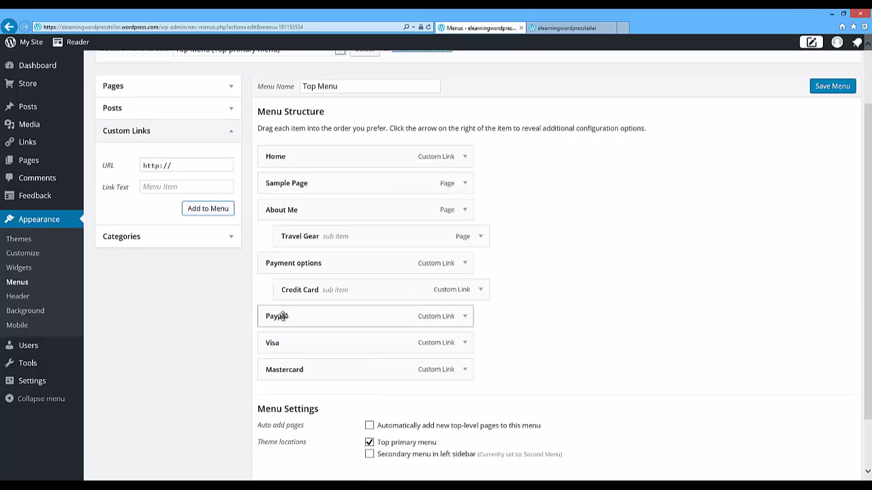
pyautogui.moveTo(289, 316); pyautogui.dragTo(316, 316)
pyautogui.moveTo(293, 364); pyautogui.dragTo(324, 341)
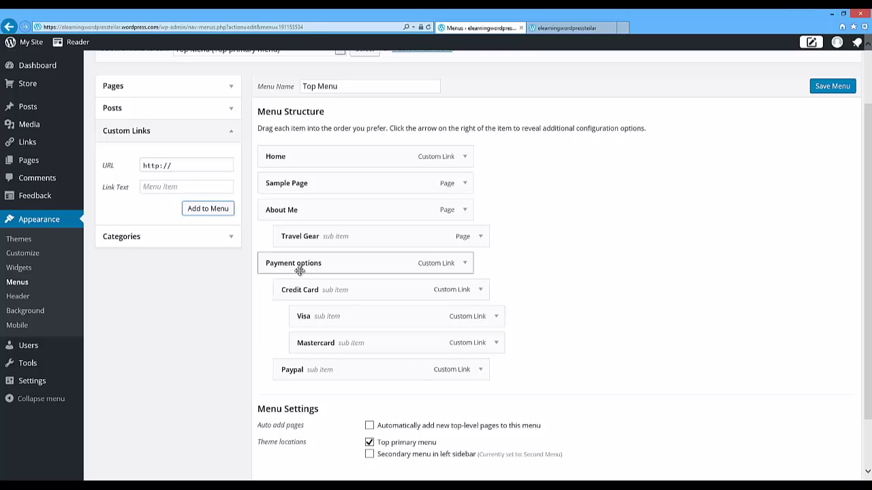
# Move Payment options with its sub items between Sample Page and About Me, and save Top Menu.
pyautogui.moveTo(305, 264)
pyautogui.mouseDown()
pyautogui.moveTo(306, 230)
pyautogui.moveTo(313, 334)
pyautogui.moveTo(304, 315)
pyautogui.moveTo(312, 278)
pyautogui.mouseUp()
pyautogui.moveTo(312, 271); pyautogui.dragTo(277, 279)
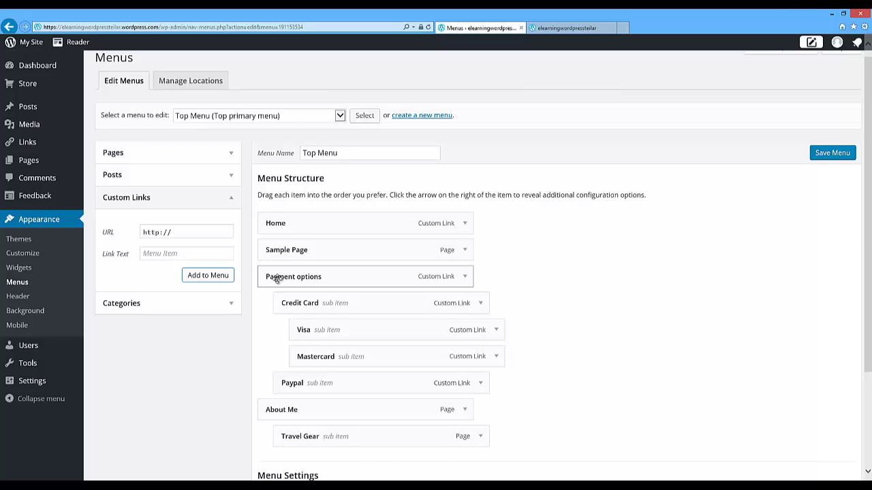
pyautogui.click(583, 313)
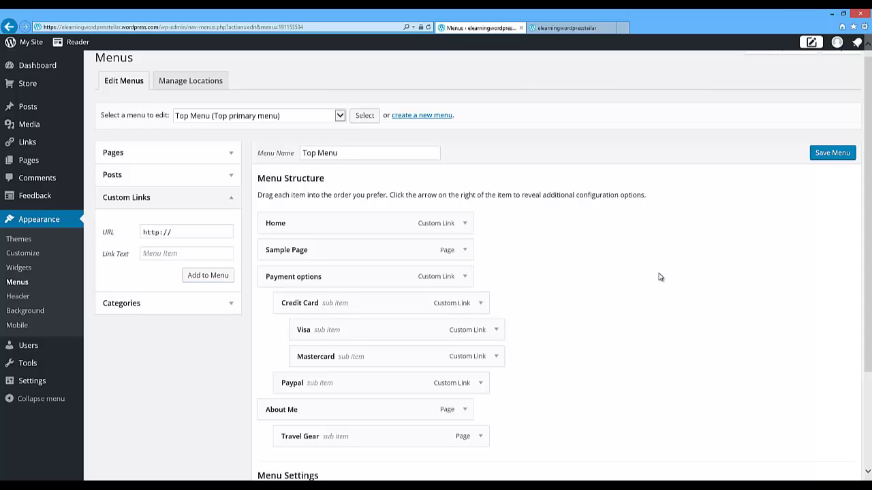
pyautogui.click(823, 156)
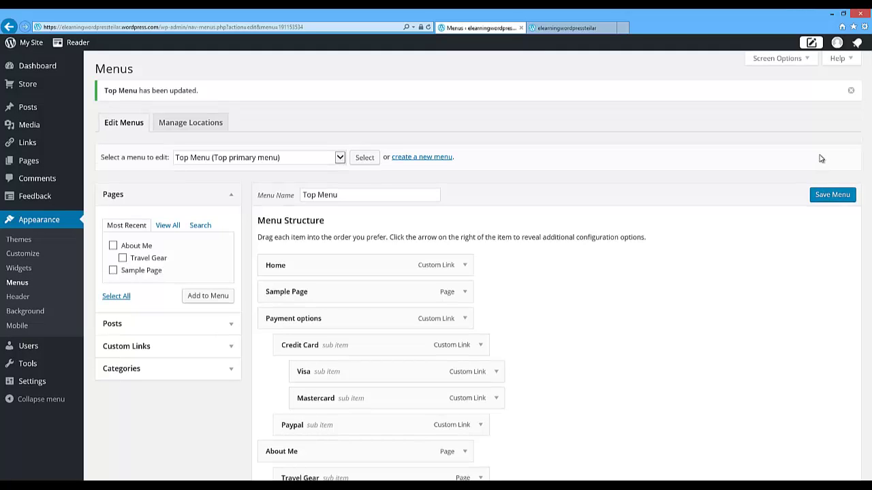
# Reload the live site and examine the Payment options dropdown in the top menu, including its Credit Card submenu.
pyautogui.click(567, 28)
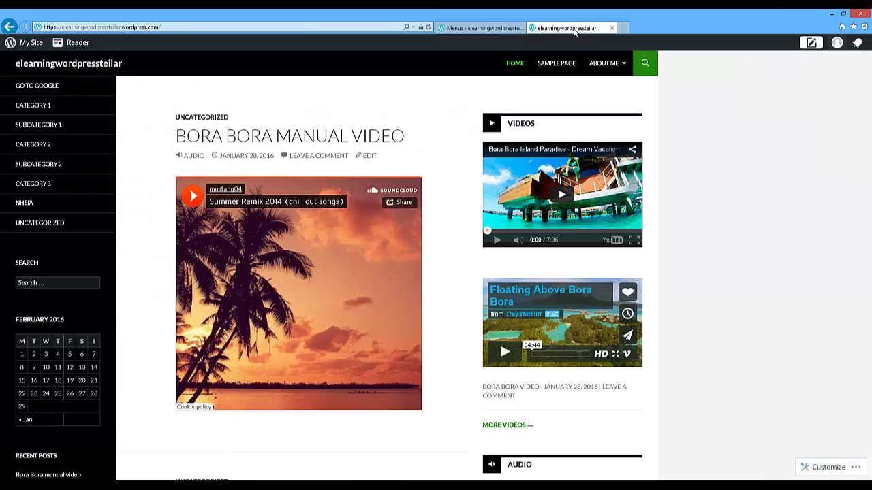
pyautogui.click(429, 27)
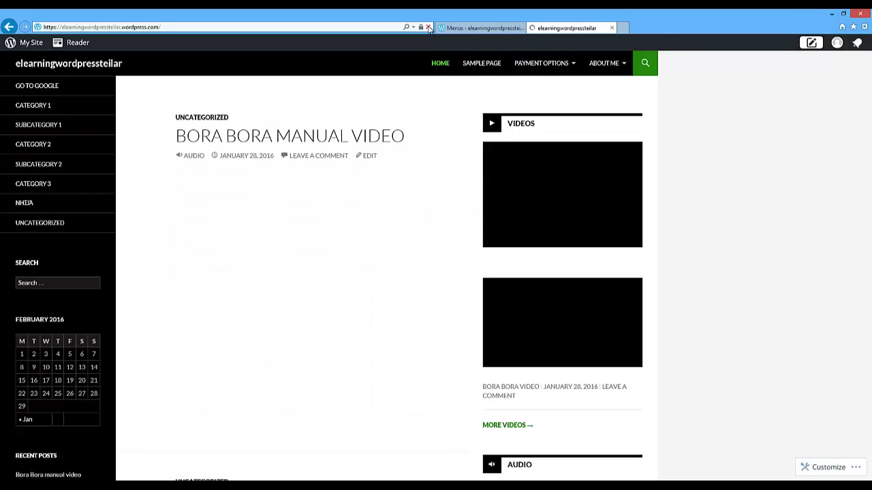
pyautogui.moveTo(555, 65)
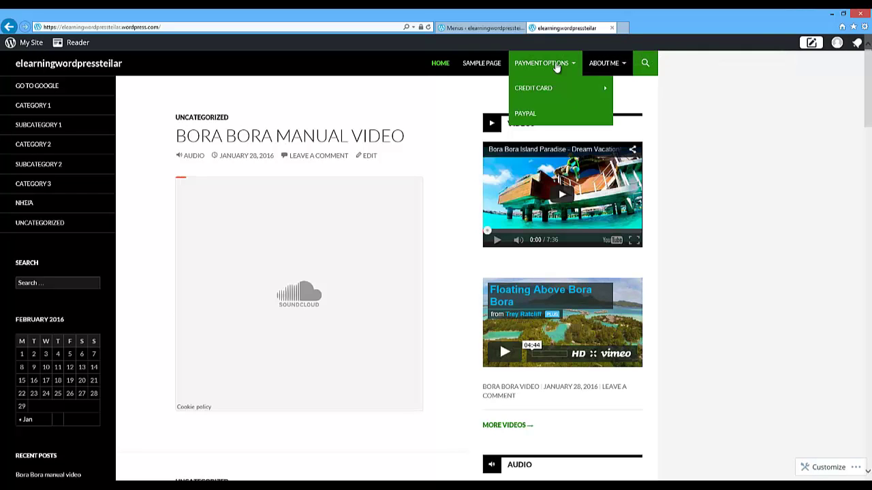
pyautogui.moveTo(553, 90)
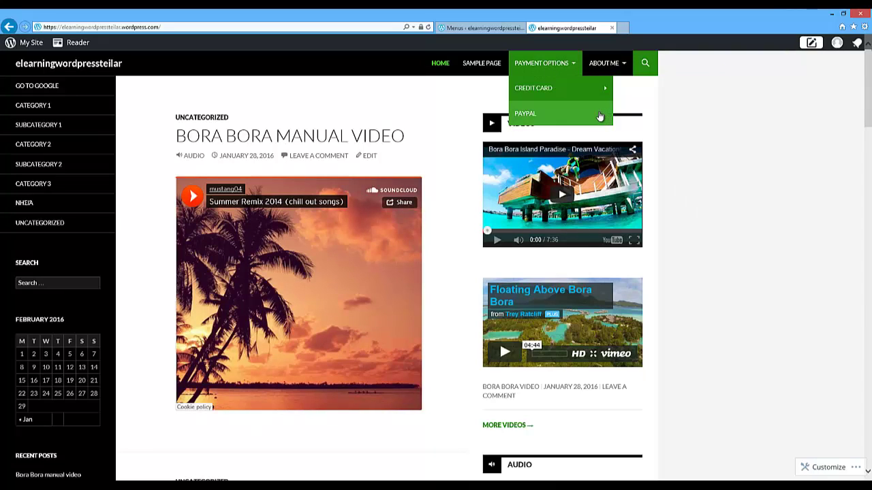
pyautogui.moveTo(590, 102)
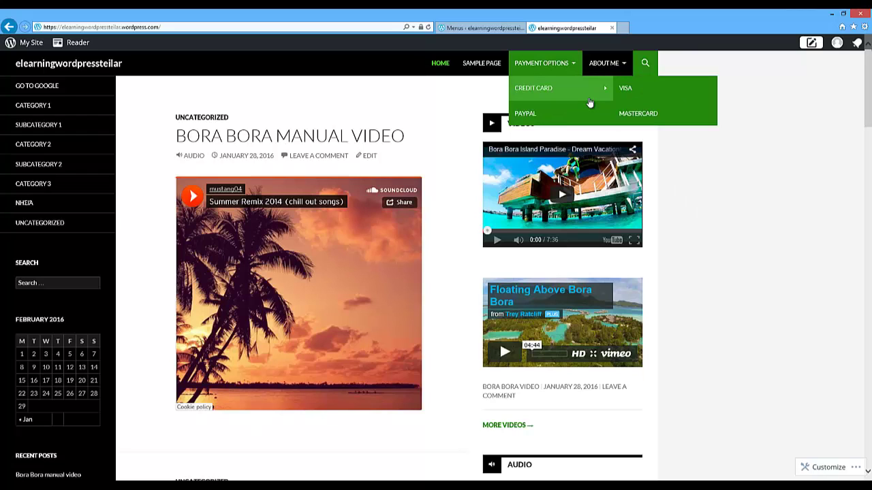